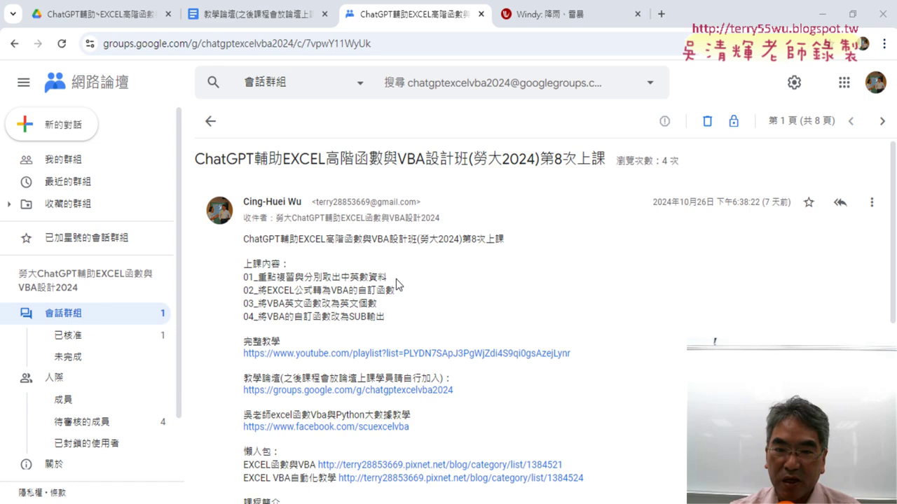
Highlight 第8次上課, 分別取出中英數資料 and VBA的自訂函數 in the course post
drag(462, 239, 505, 241)
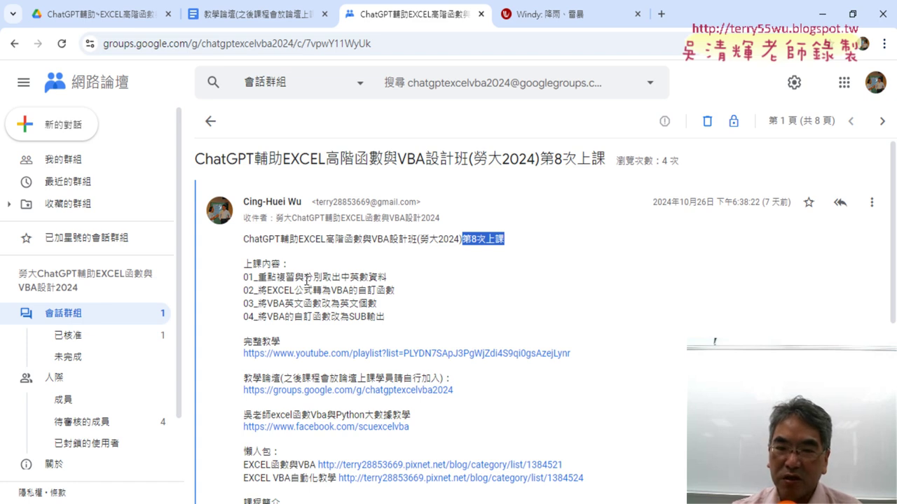
drag(304, 277, 387, 277)
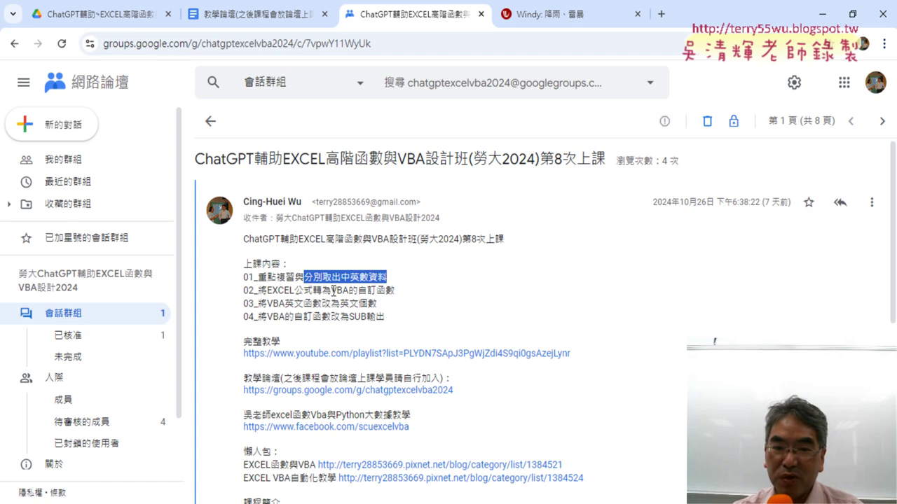
drag(331, 290, 395, 290)
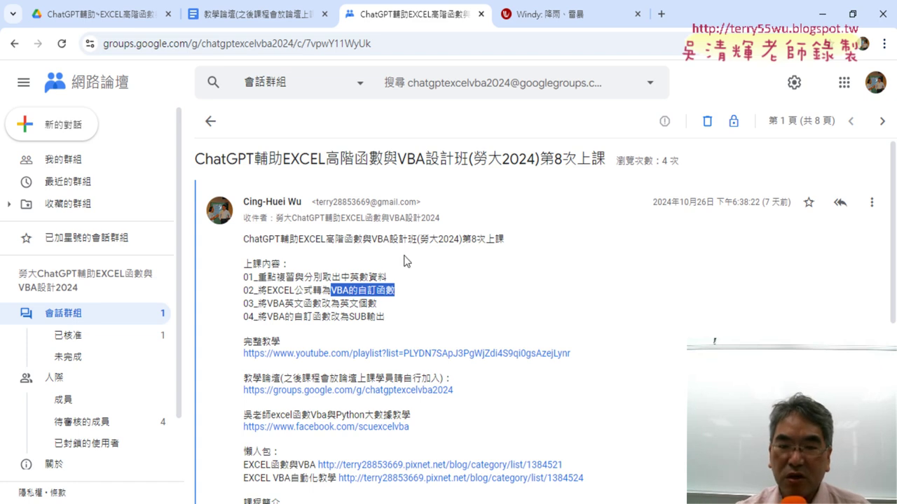
In Google Drive's _雲端白板畫面 folder, open the 範例_GOOGLE試算表複選資料切割程式碼 document
click(111, 14)
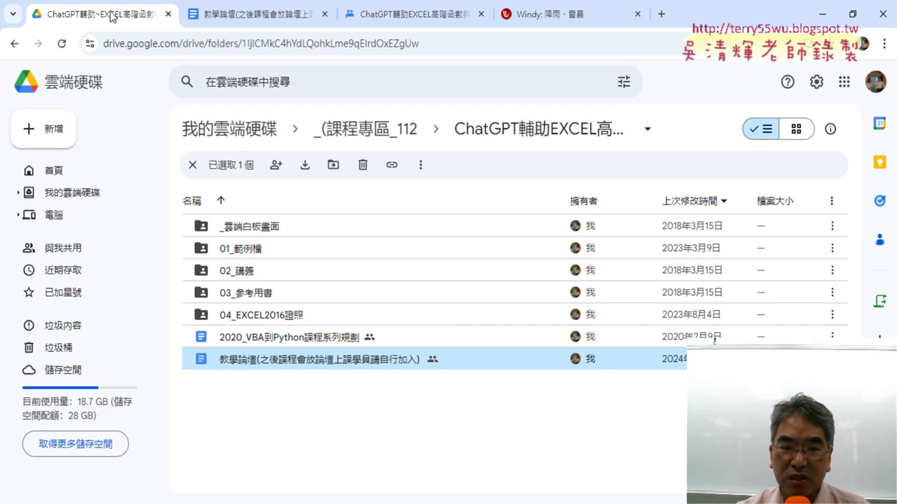
double_click(273, 226)
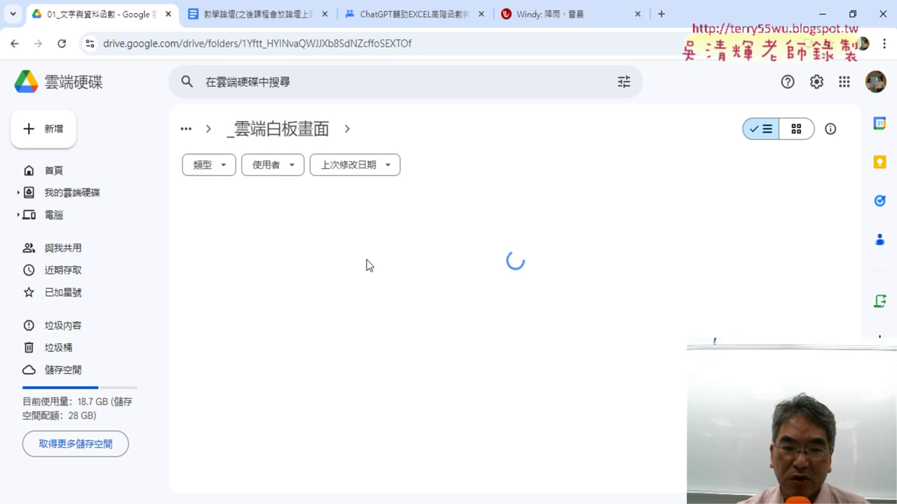
scroll(373, 346, down, 3)
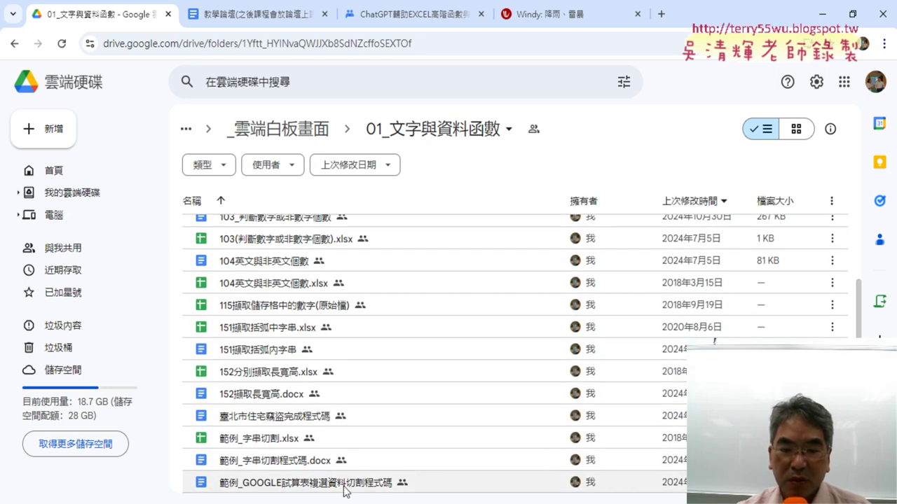
double_click(343, 491)
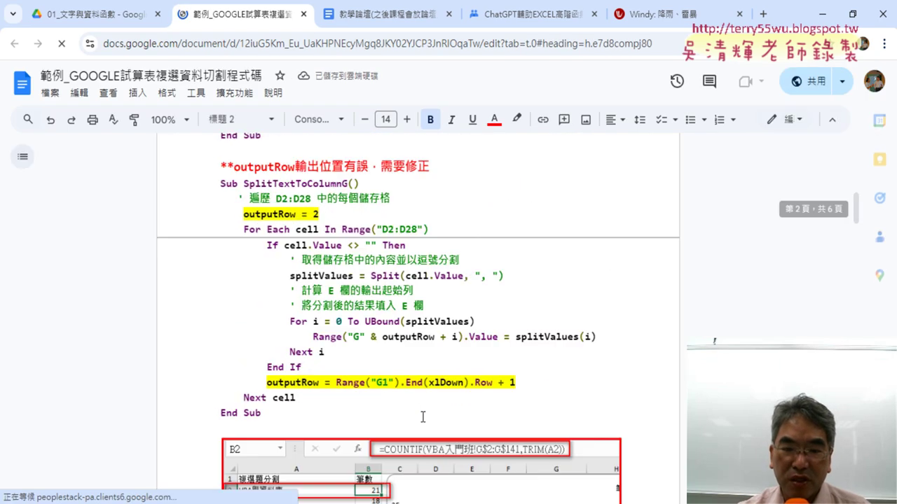
Read through the SplitText code page, briefly checking the Drive folder before returning
scroll(392, 378, down, 3)
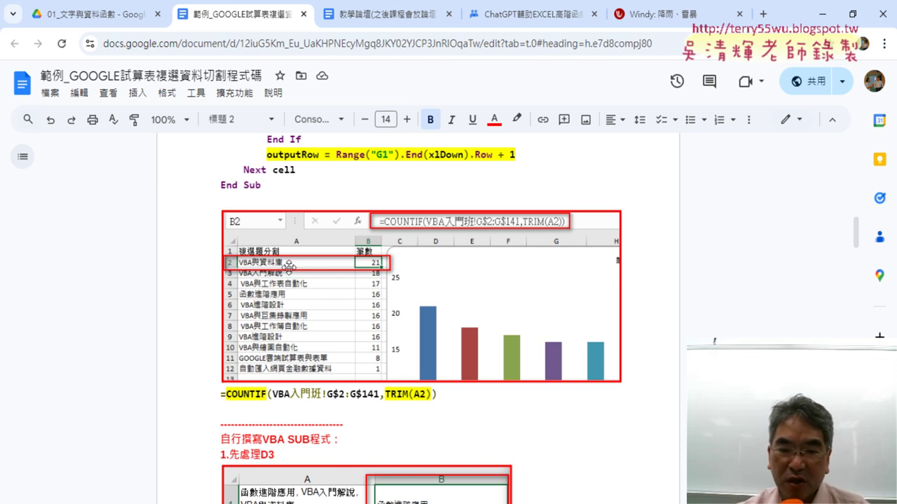
scroll(288, 267, up, 2)
scroll(289, 269, up, 5)
scroll(292, 273, up, 5)
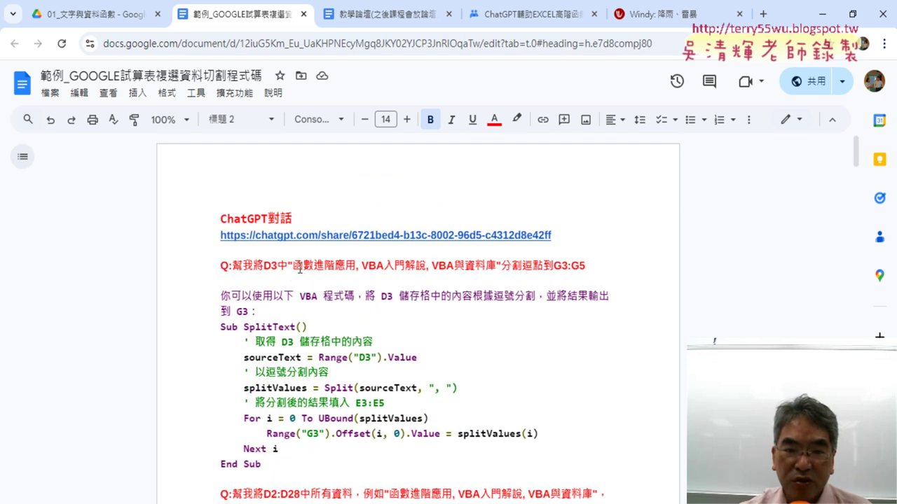
click(92, 14)
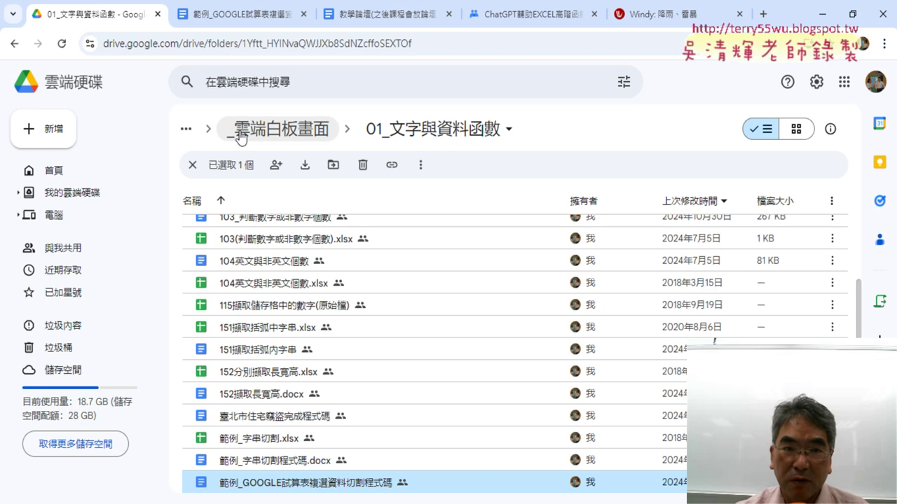
click(230, 13)
scroll(310, 232, down, 6)
scroll(294, 245, down, 5)
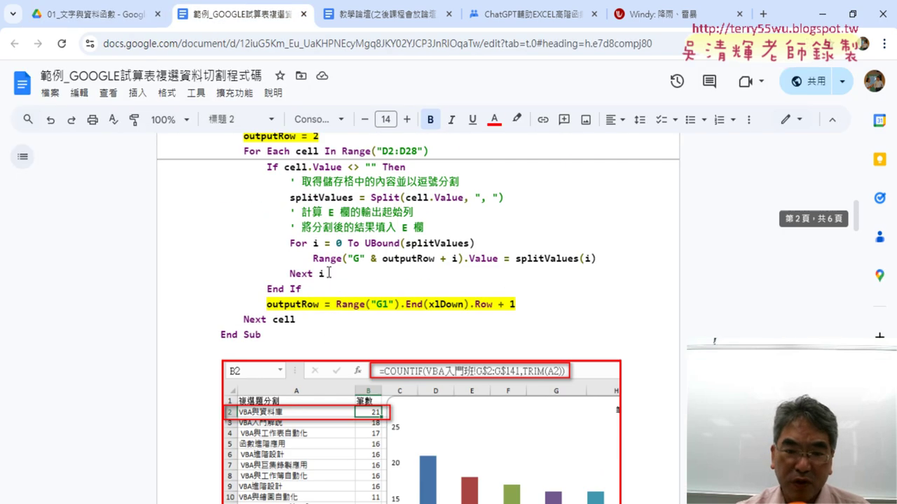
scroll(280, 259, down, 4)
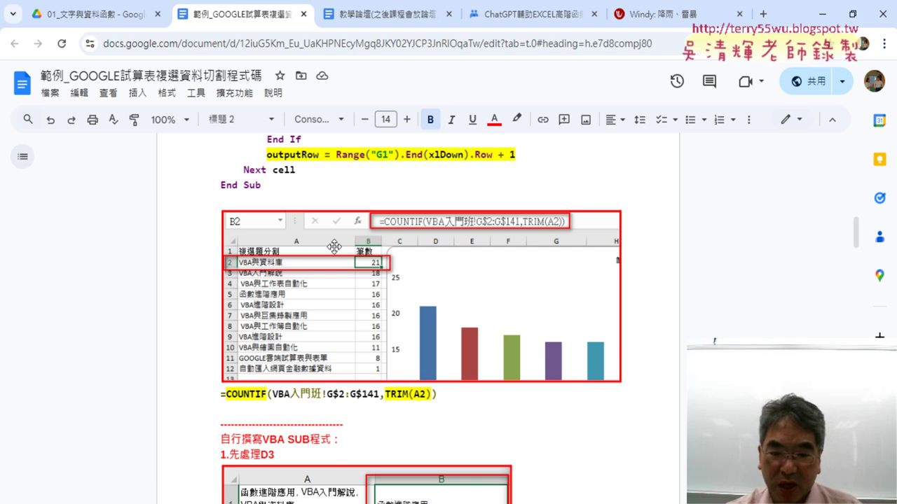
scroll(343, 252, down, 3)
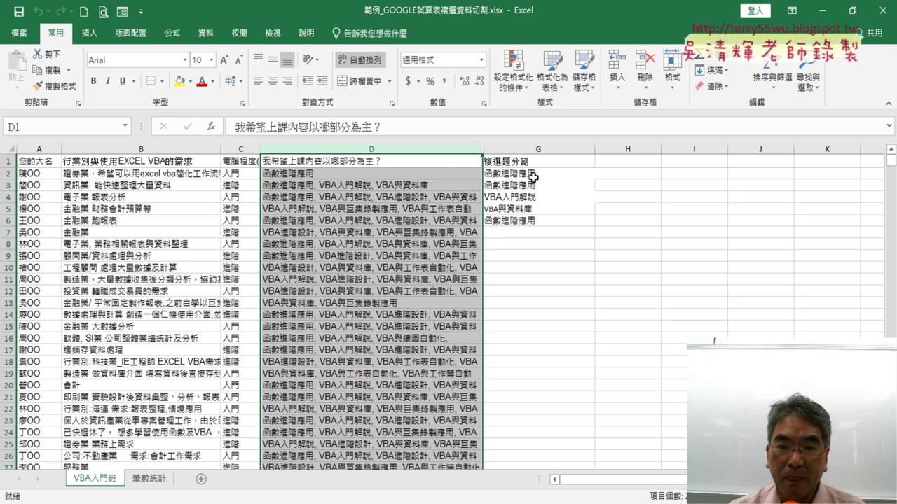
Widen column D slightly and clear the old split results from G2:G6
drag(483, 148, 495, 149)
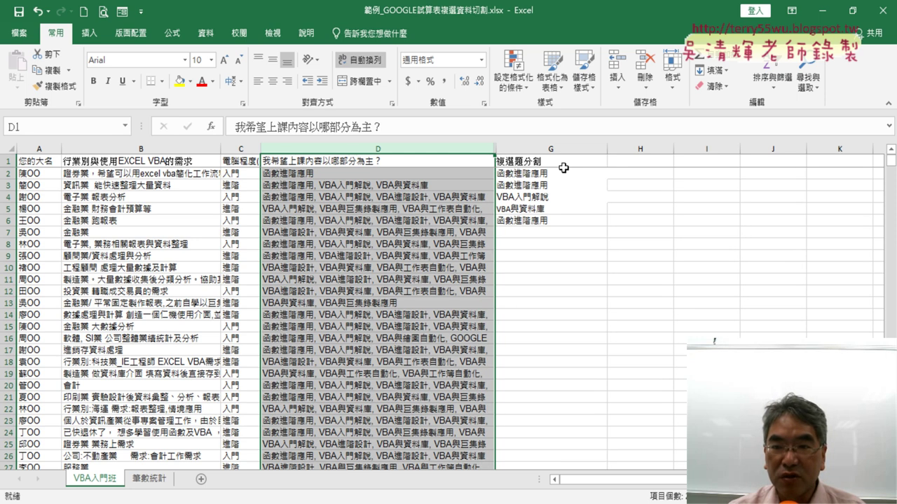
drag(550, 173, 552, 220)
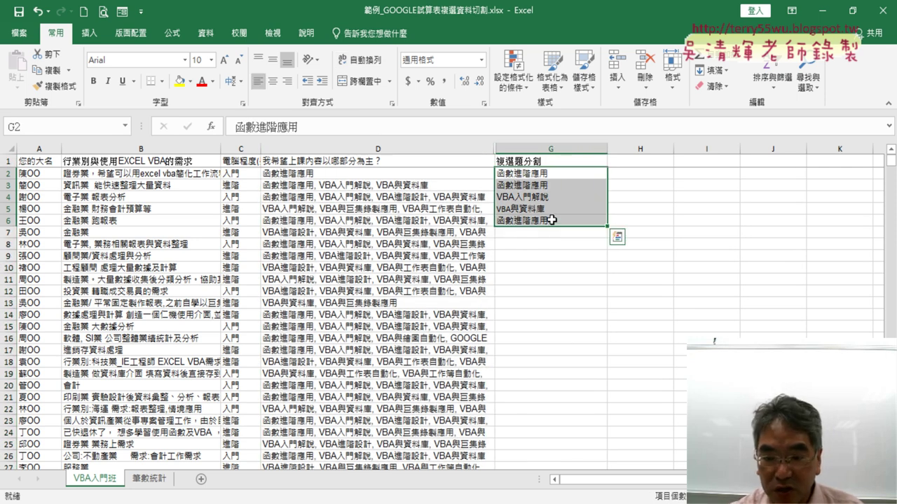
key(Delete)
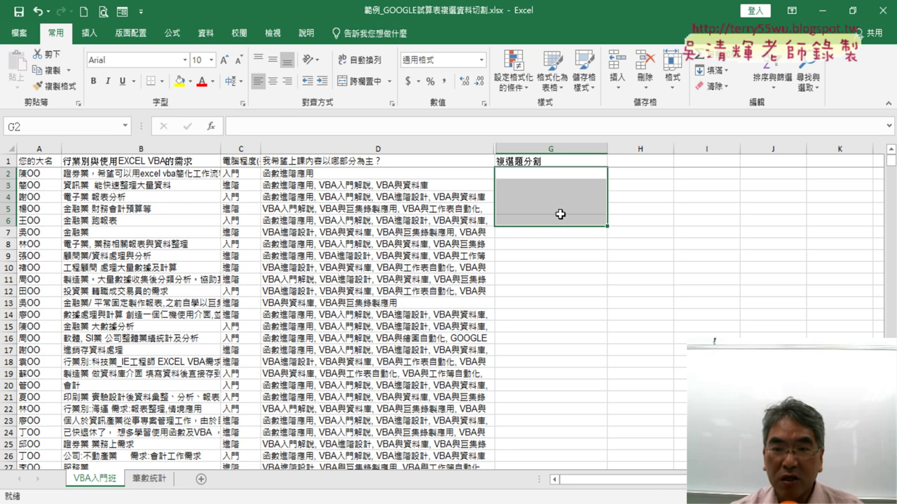
Compare D2's single answer with D3's comma-separated answers, then select columns D and G
click(367, 174)
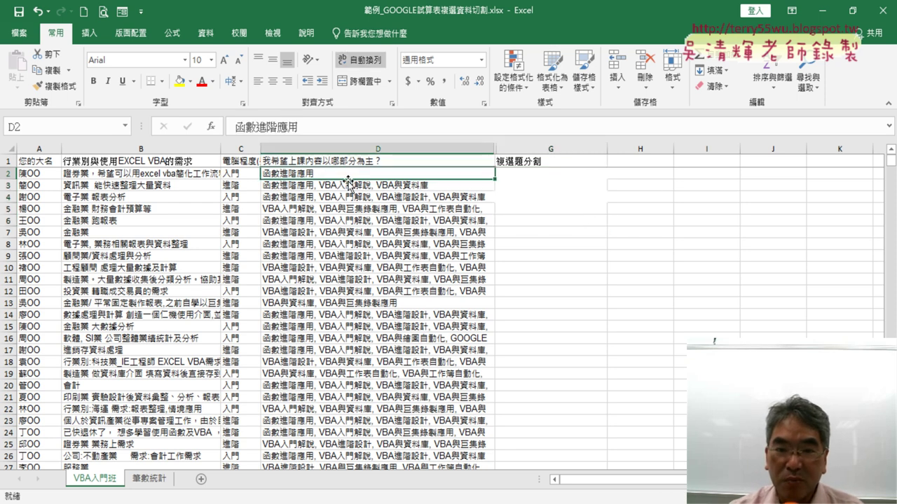
click(335, 188)
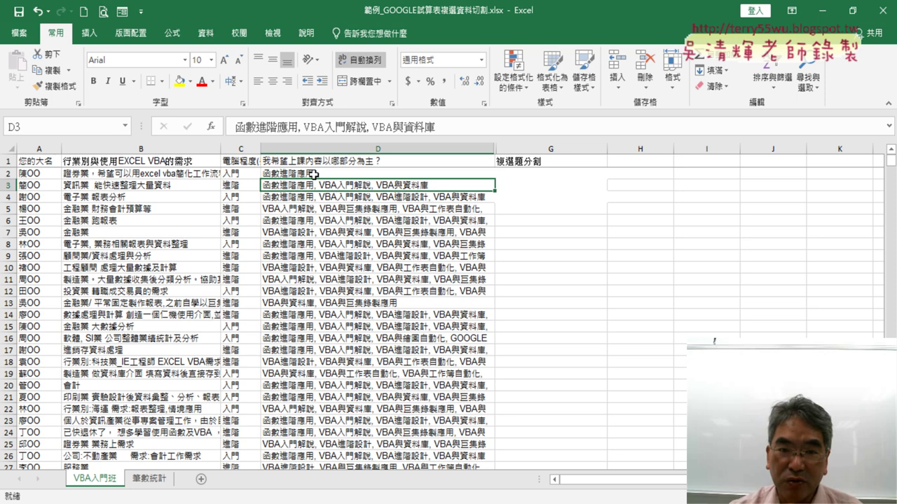
click(312, 173)
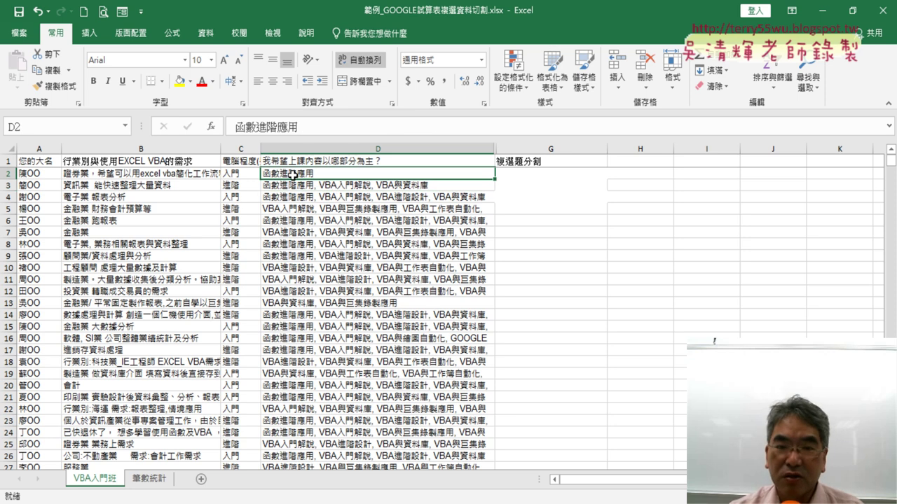
click(307, 186)
click(303, 173)
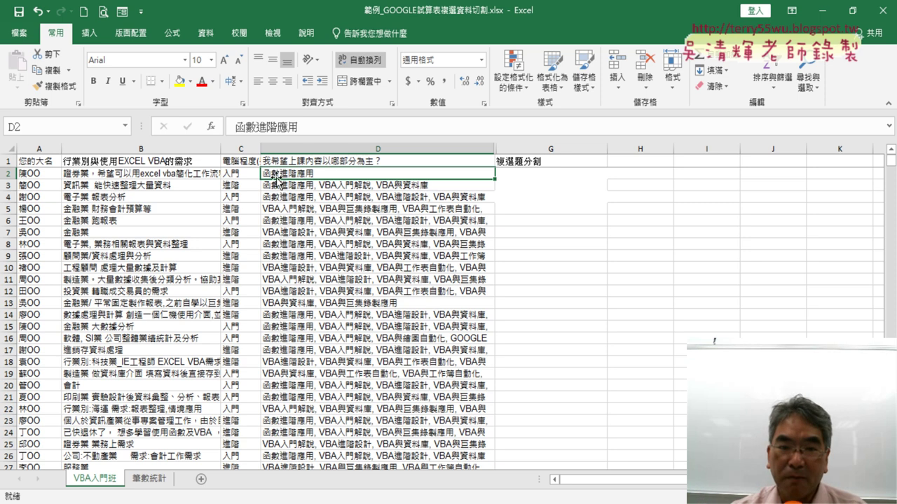
click(360, 148)
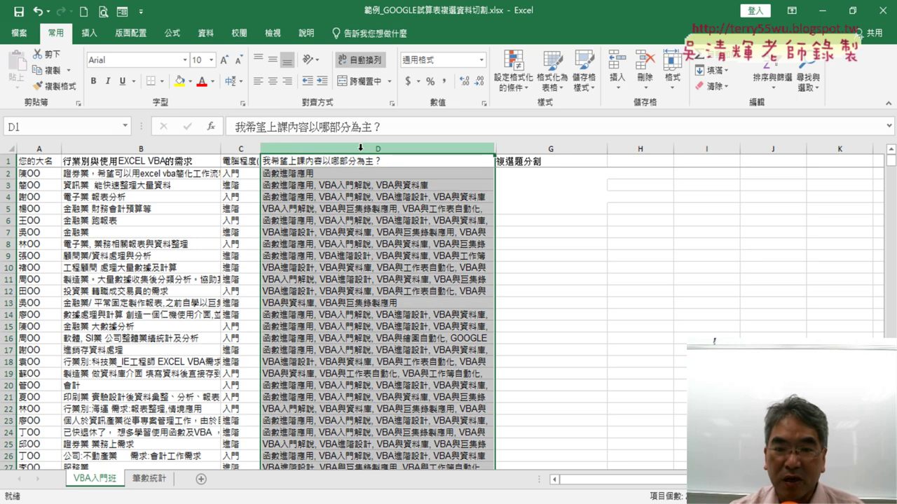
click(550, 149)
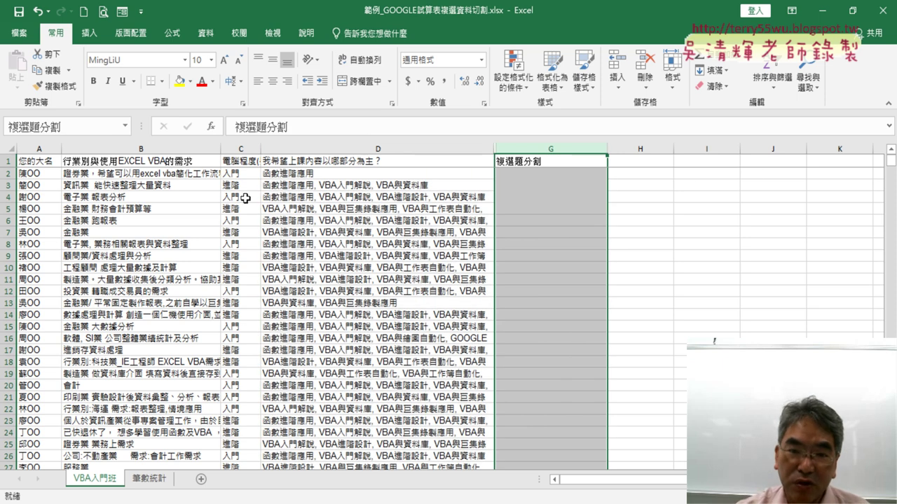
Copy D2's answer into G2
click(323, 187)
click(321, 176)
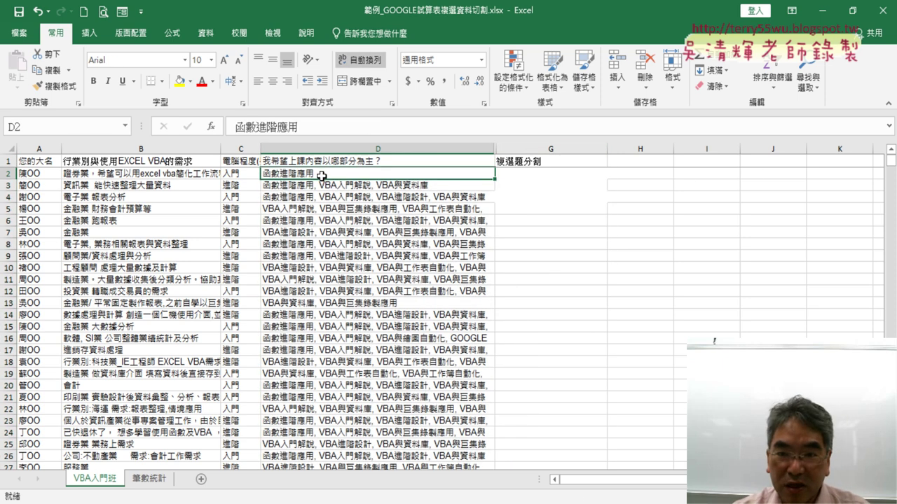
key(ctrl+c)
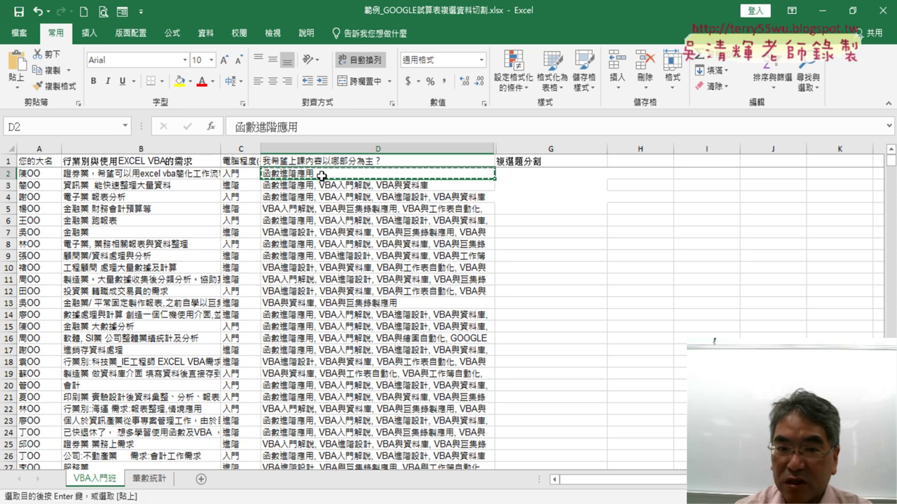
click(582, 177)
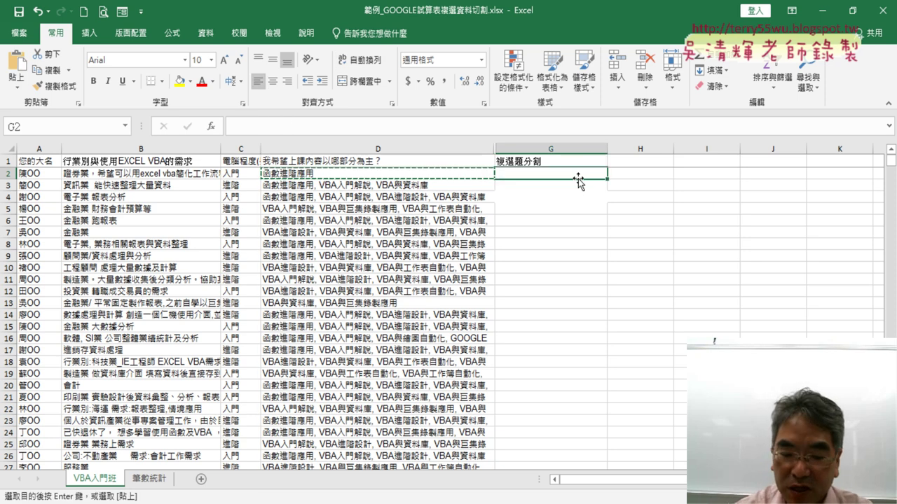
key(ctrl+v)
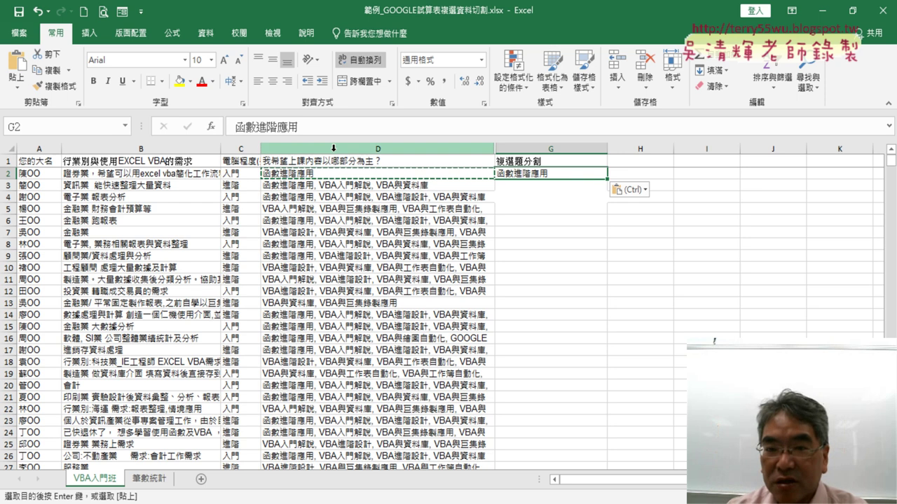
Copy D3's answers, mark G3:G5 as their target, then cancel the copy
click(396, 185)
key(ctrl+c)
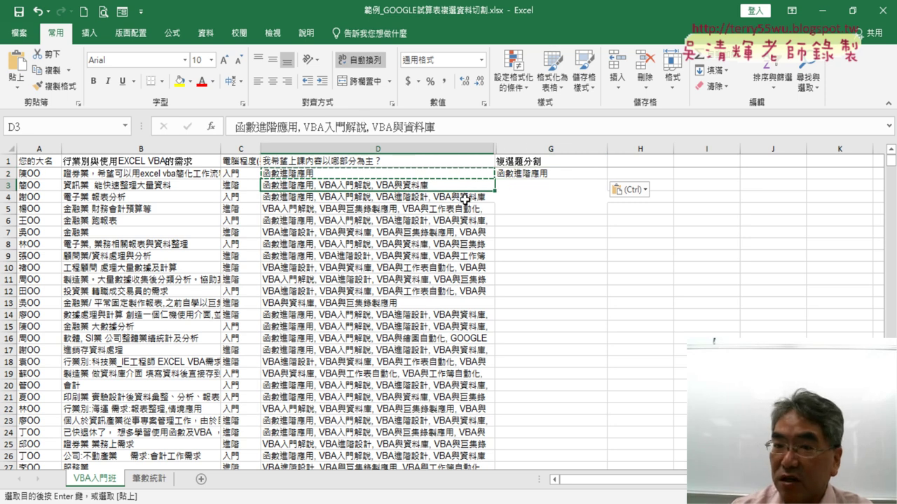
drag(582, 190, 583, 214)
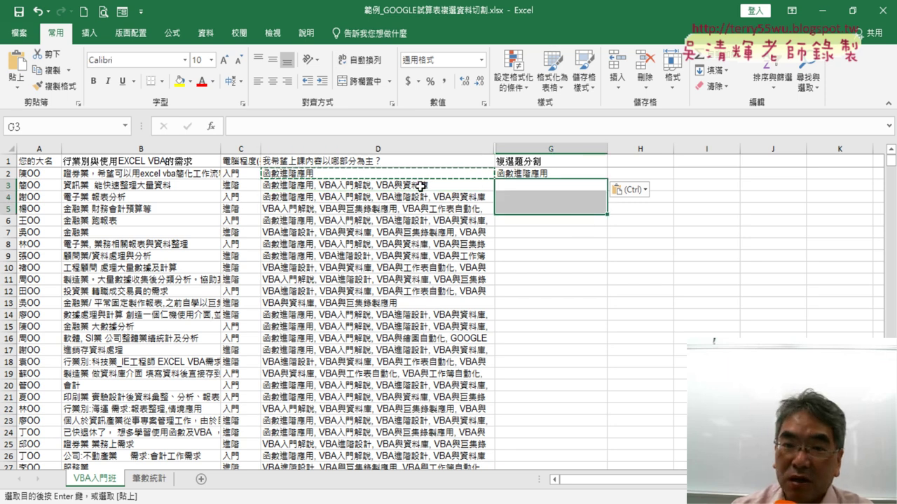
click(420, 186)
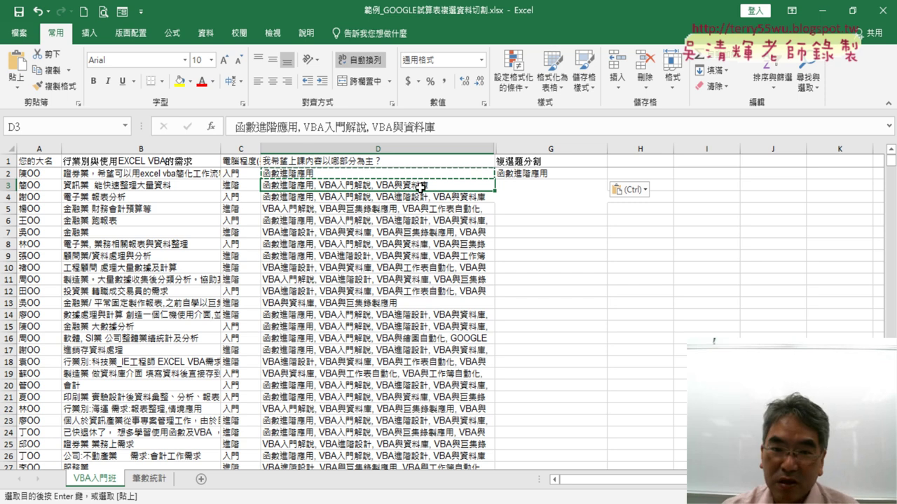
key(Escape)
Inspect the first answer inside D3's text, then reselect D3 and show the Data (資料) tools
double_click(312, 186)
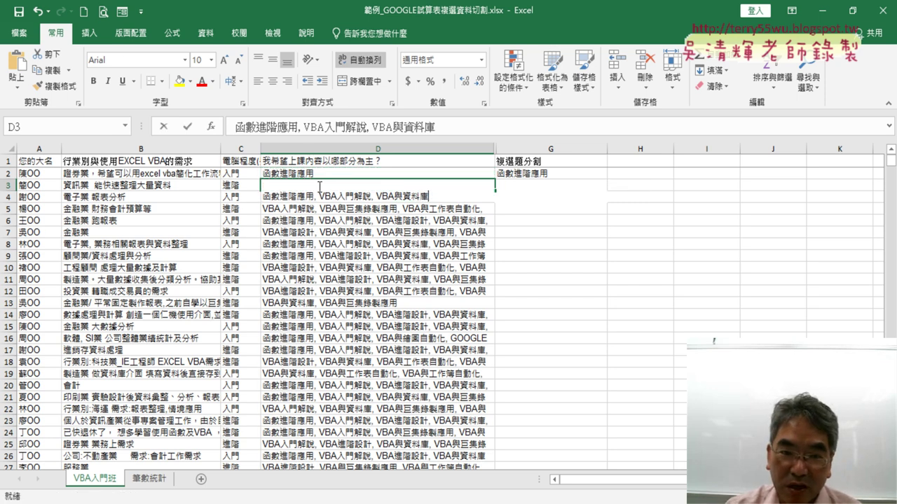
drag(312, 196, 262, 196)
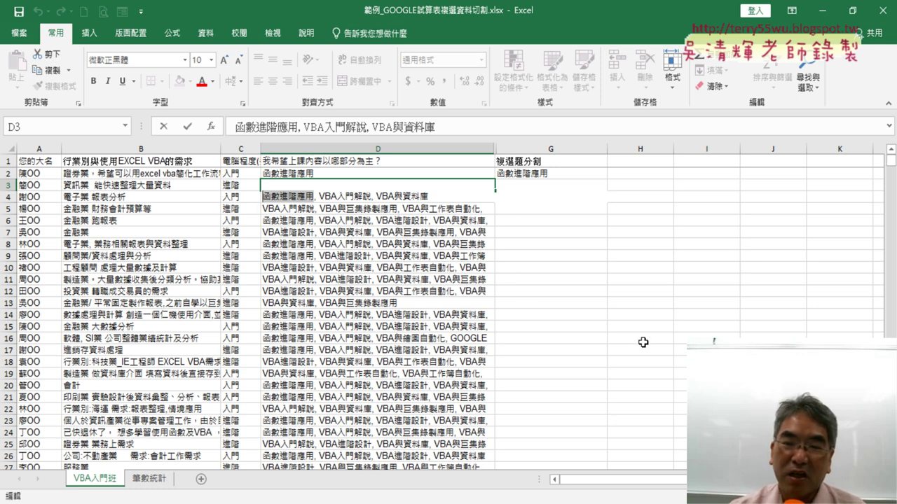
click(402, 256)
click(398, 189)
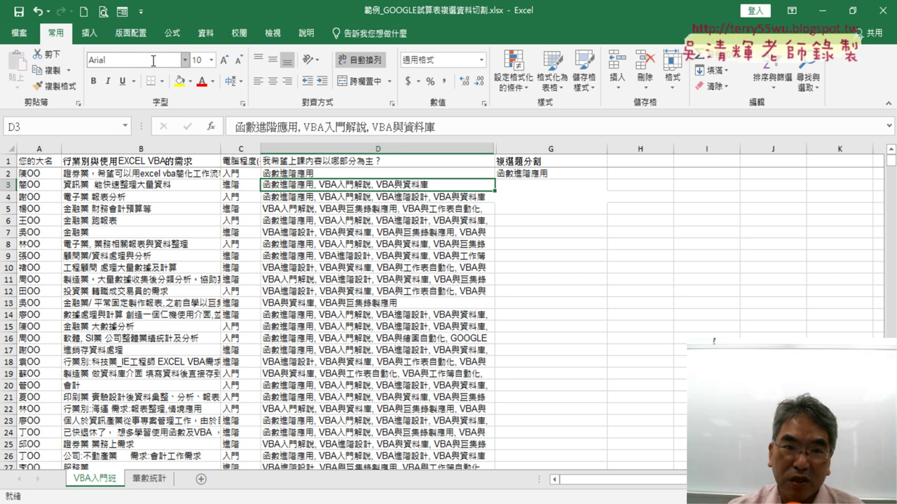
click(204, 32)
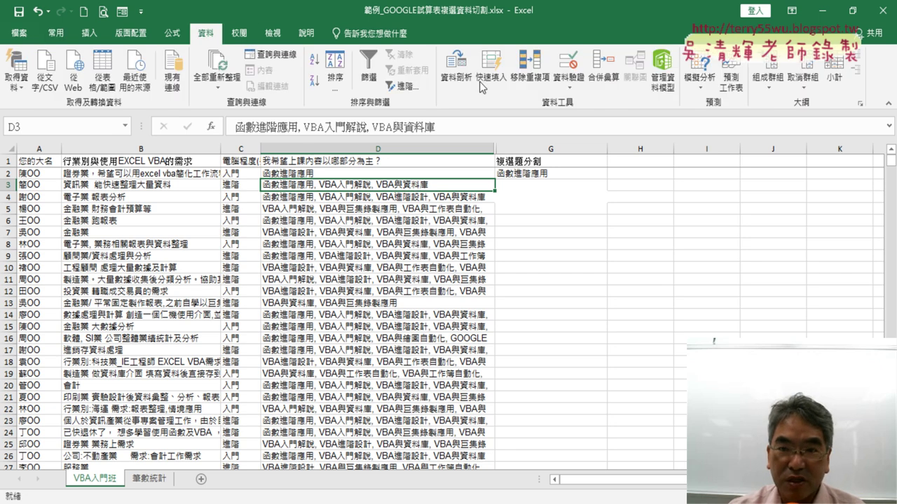
Run Text to Columns on D3 with Delimited, Comma and destination $H$3
click(460, 75)
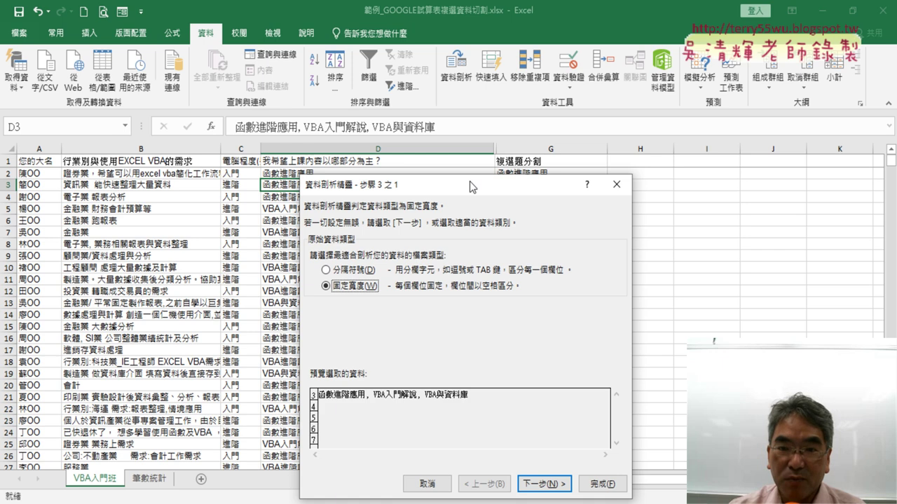
drag(471, 189, 596, 57)
click(474, 139)
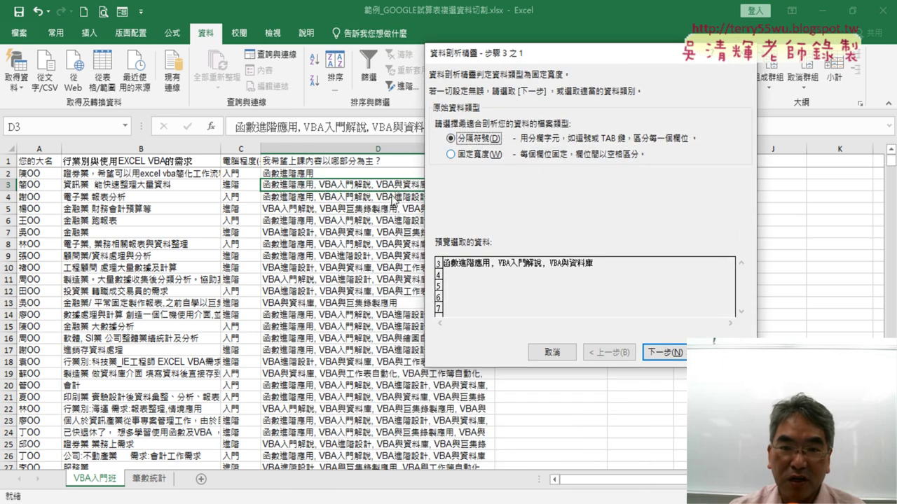
click(663, 352)
click(458, 143)
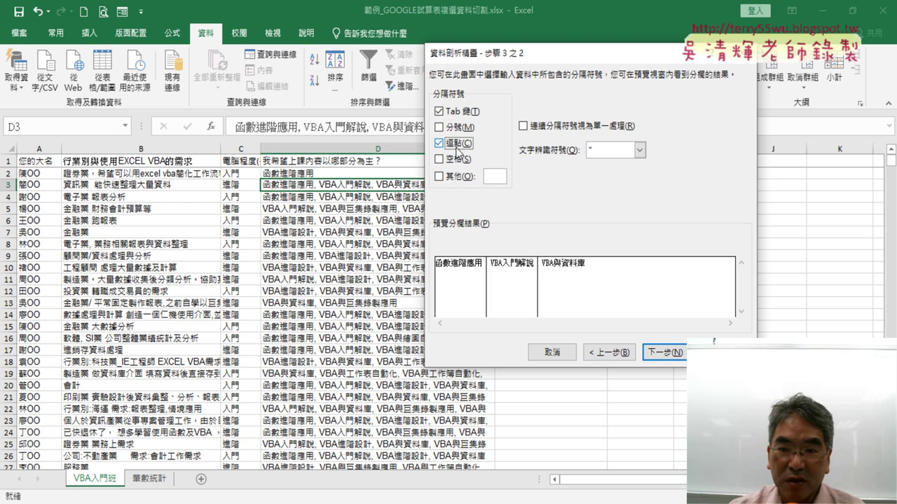
click(664, 353)
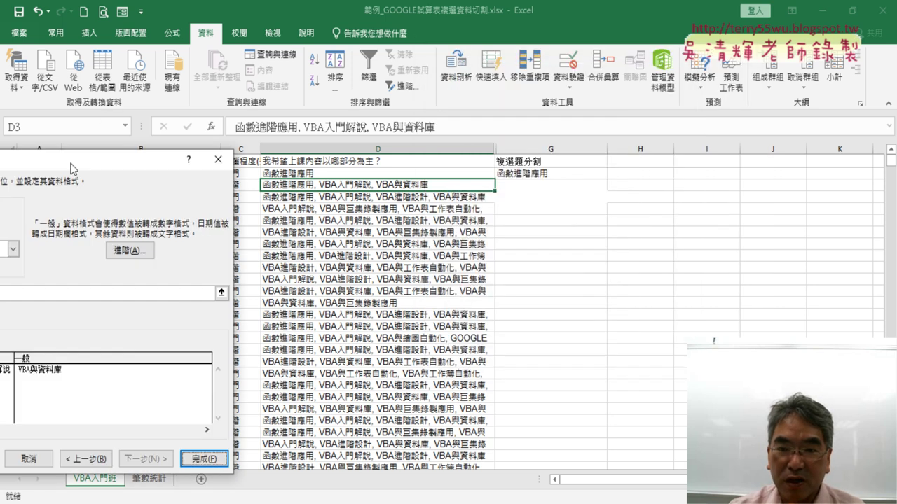
mouse_move(597, 58)
mouse_down()
mouse_move(184, 167)
mouse_move(275, 169)
mouse_up()
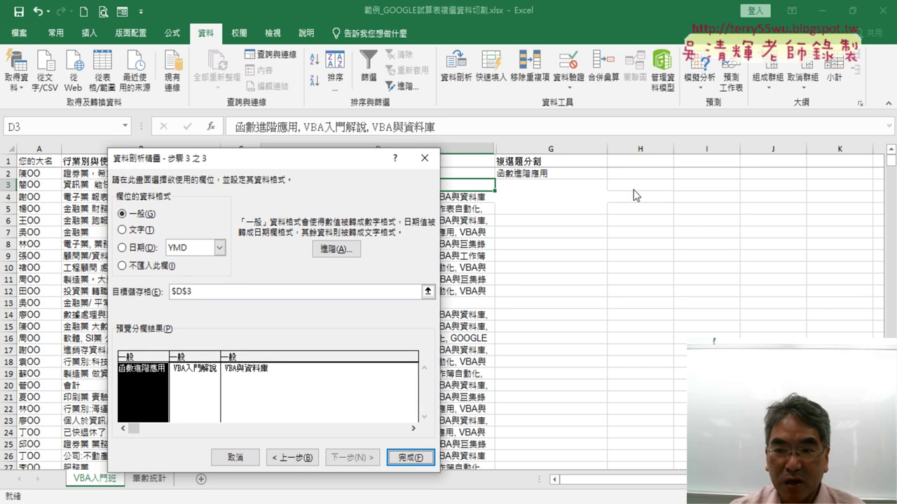
click(218, 291)
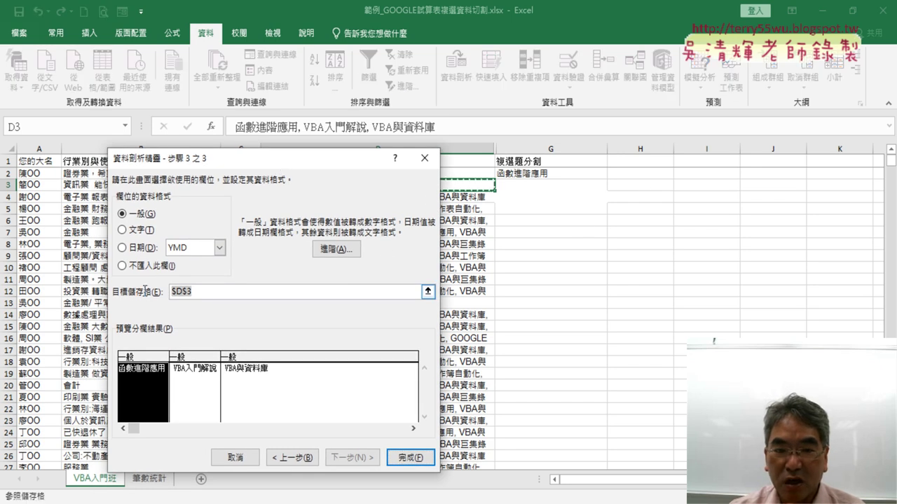
click(635, 185)
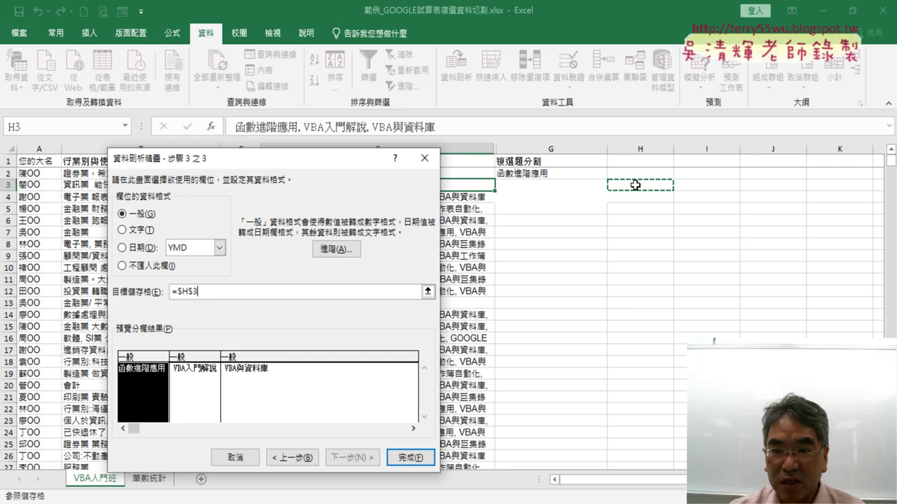
click(409, 457)
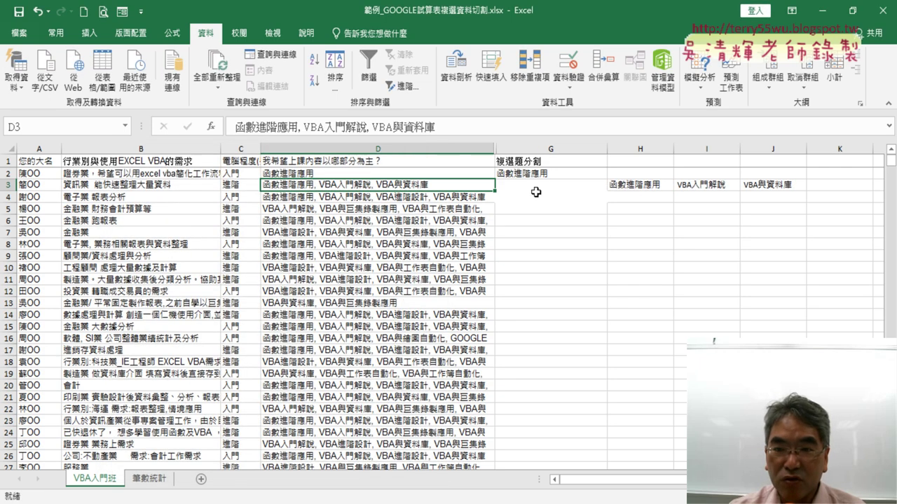
drag(538, 183, 531, 212)
click(634, 185)
Copy H3:J3 and Paste Special it with Transpose into G3
drag(634, 186, 751, 184)
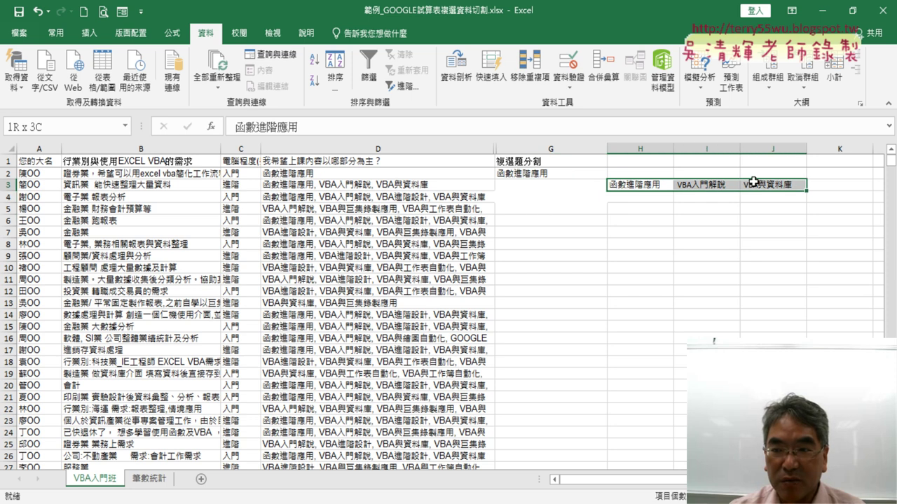
right_click(752, 184)
click(800, 185)
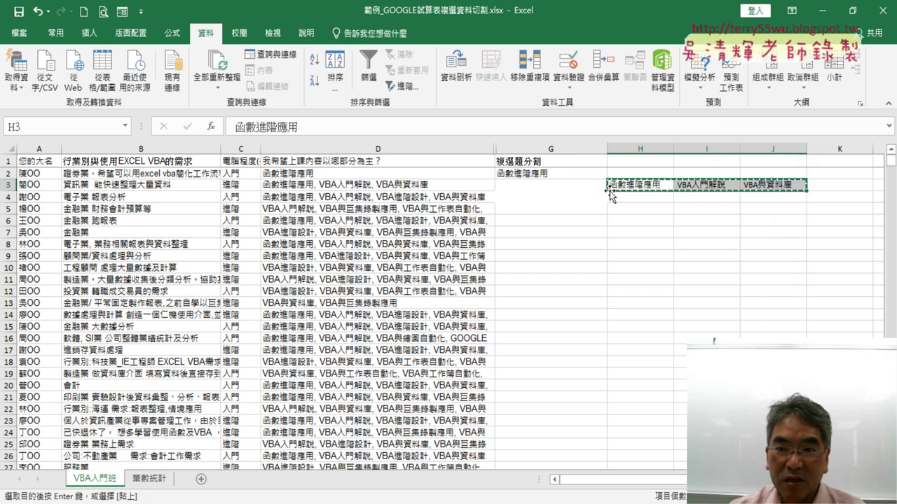
click(562, 185)
right_click(564, 186)
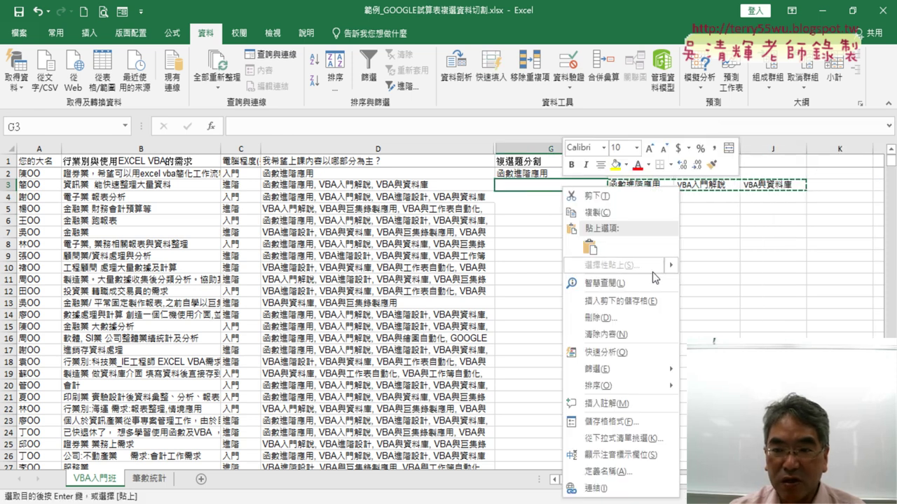
click(772, 255)
drag(645, 187, 784, 184)
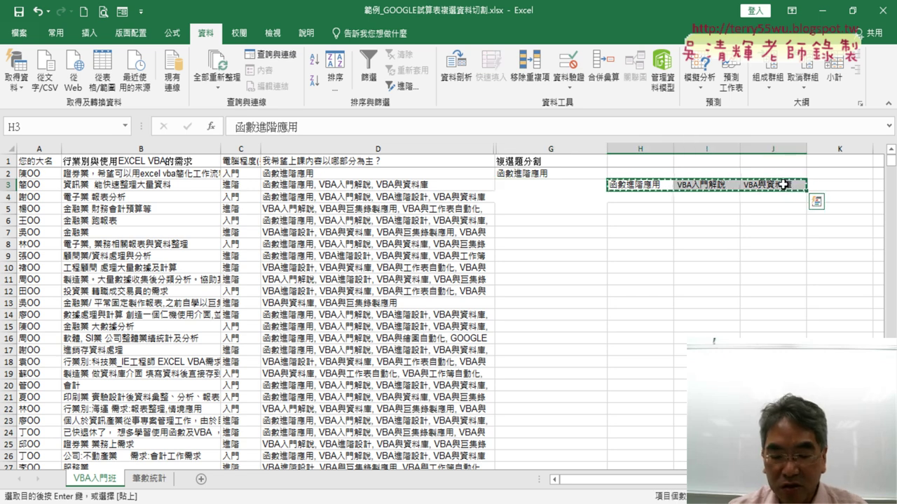
click(566, 184)
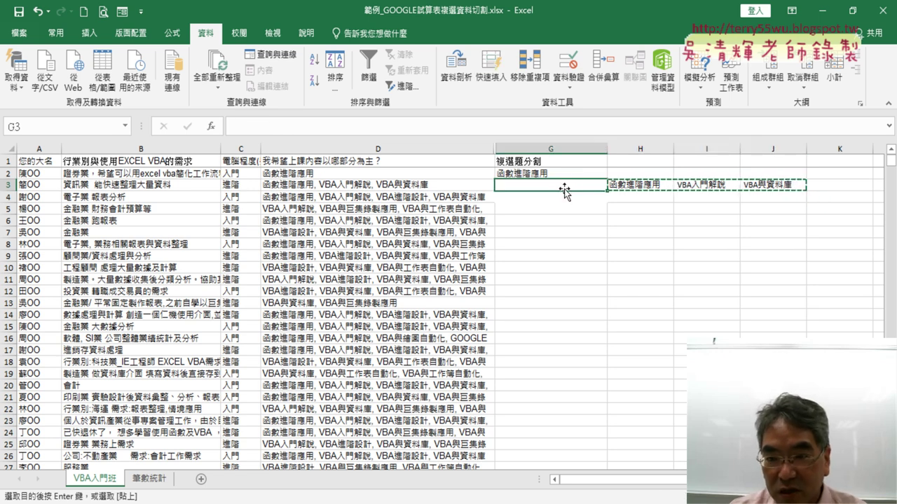
right_click(550, 183)
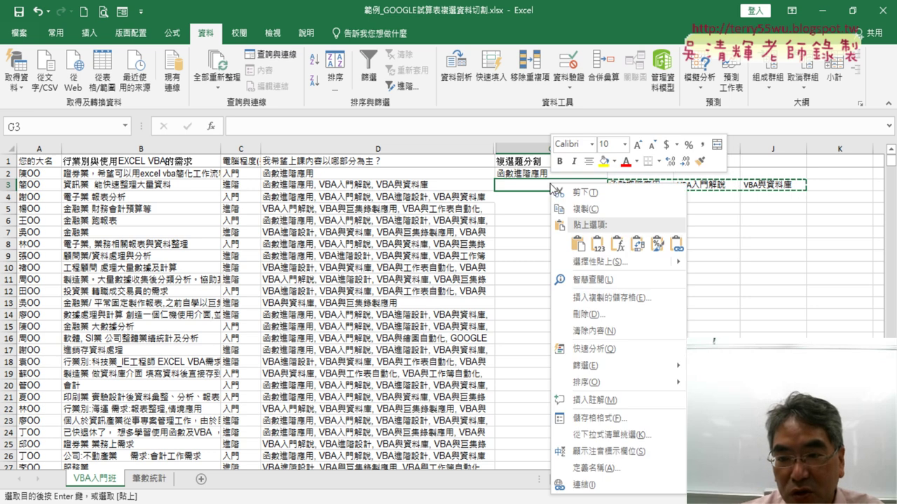
click(686, 267)
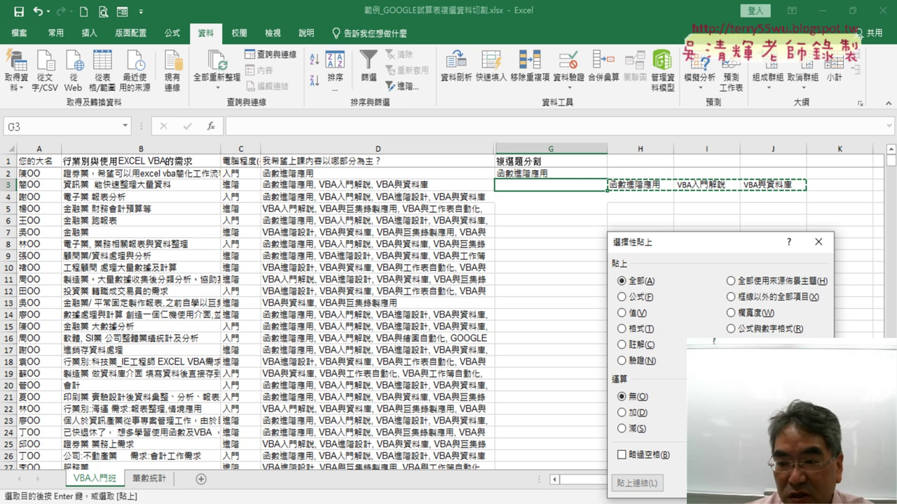
key(Return)
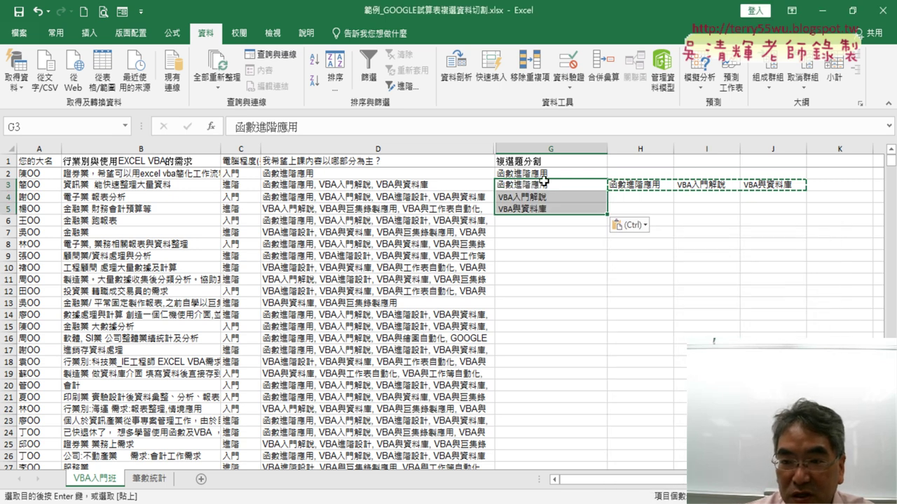
Copy D4's comma-separated answers and paste them into H6
click(406, 199)
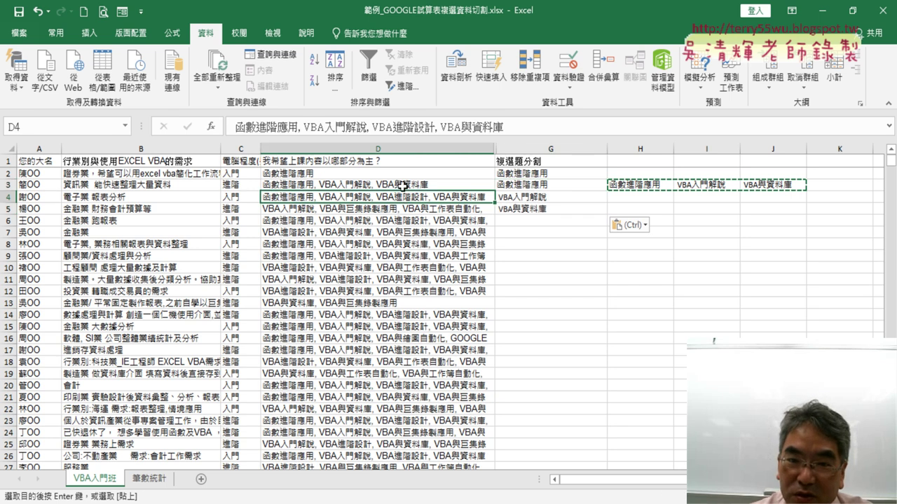
key(Up)
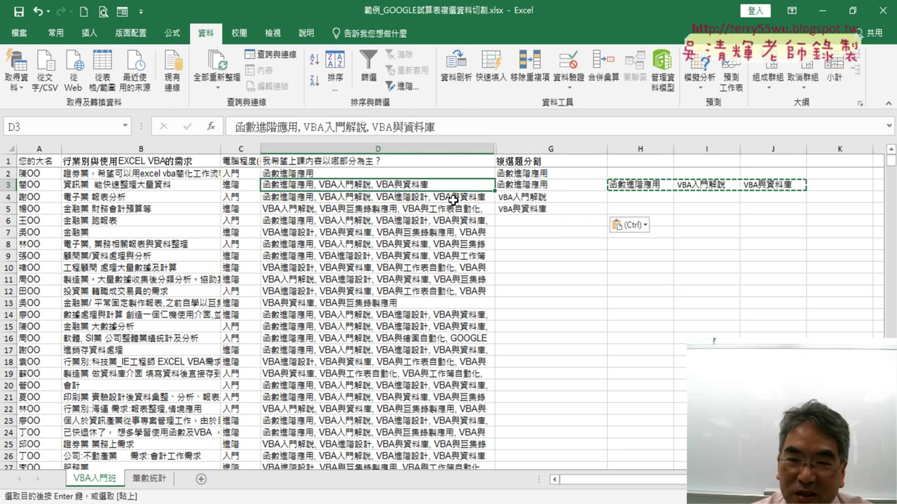
click(453, 200)
right_click(453, 196)
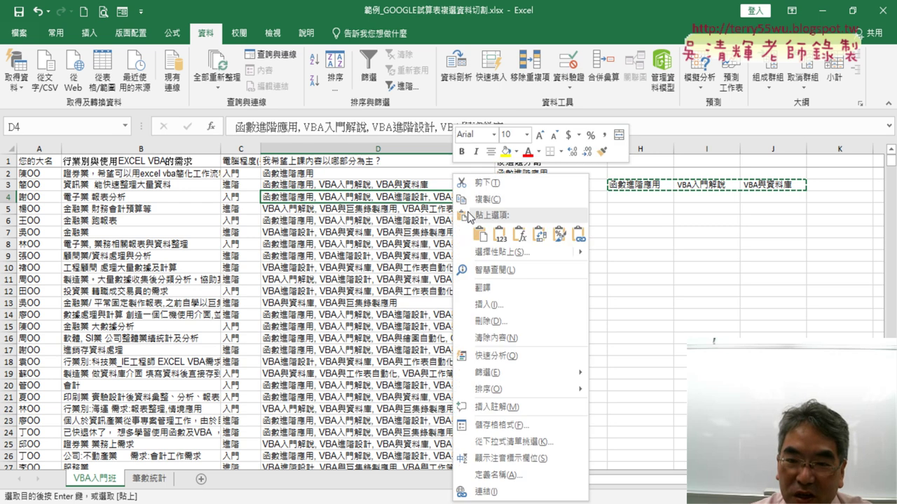
click(501, 200)
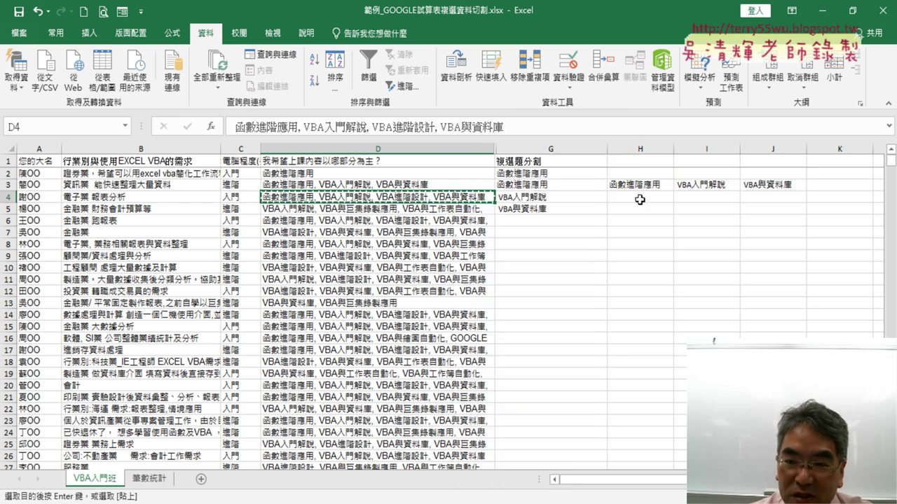
click(641, 197)
click(648, 221)
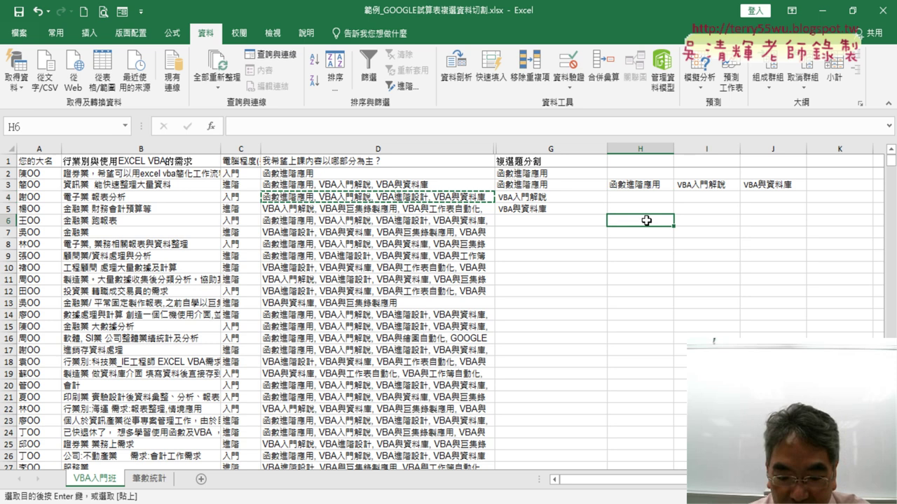
key(ctrl+v)
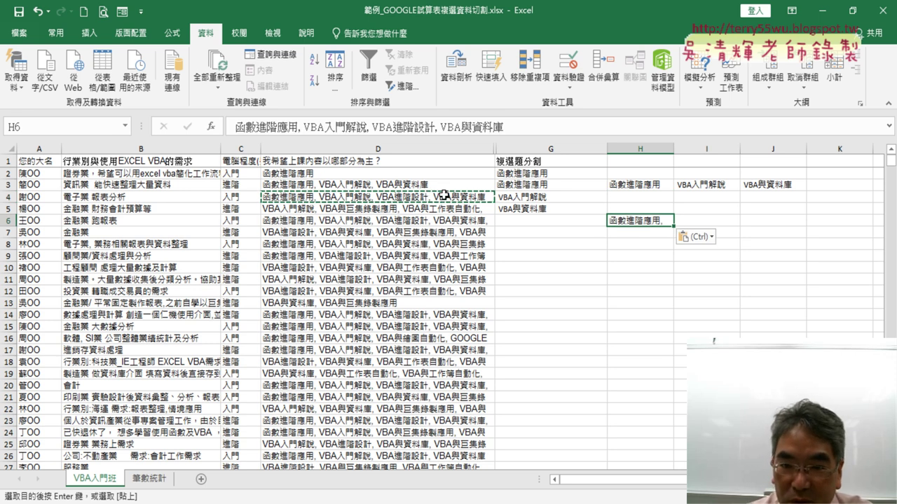
Split D4 with Text to Columns, Delimited by comma, destination $H$6, replacing existing data
click(463, 197)
click(465, 79)
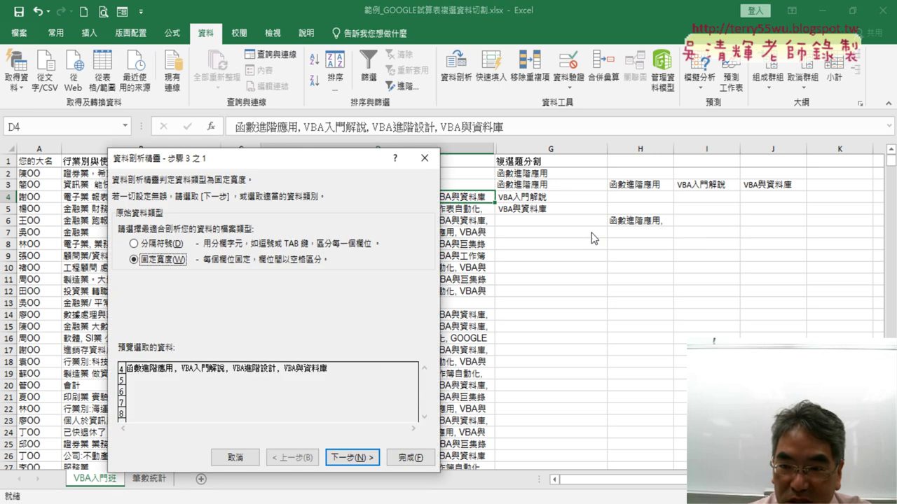
click(155, 244)
click(357, 458)
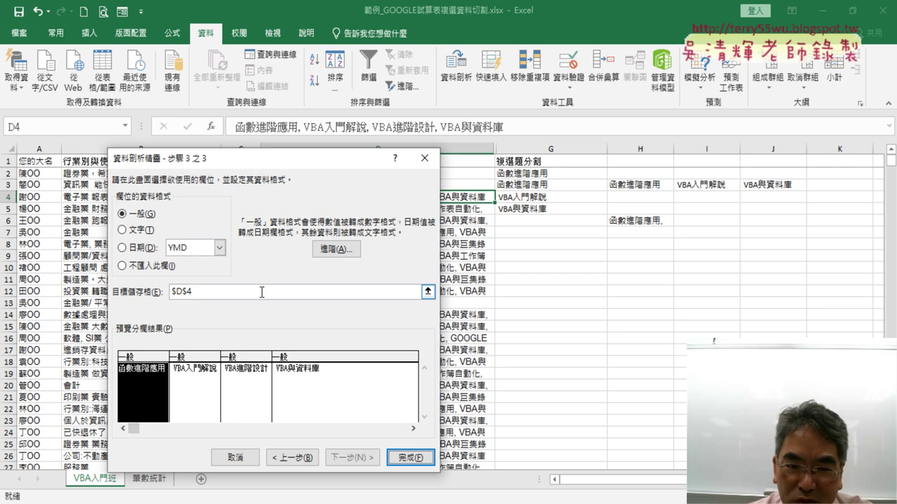
click(262, 291)
click(642, 223)
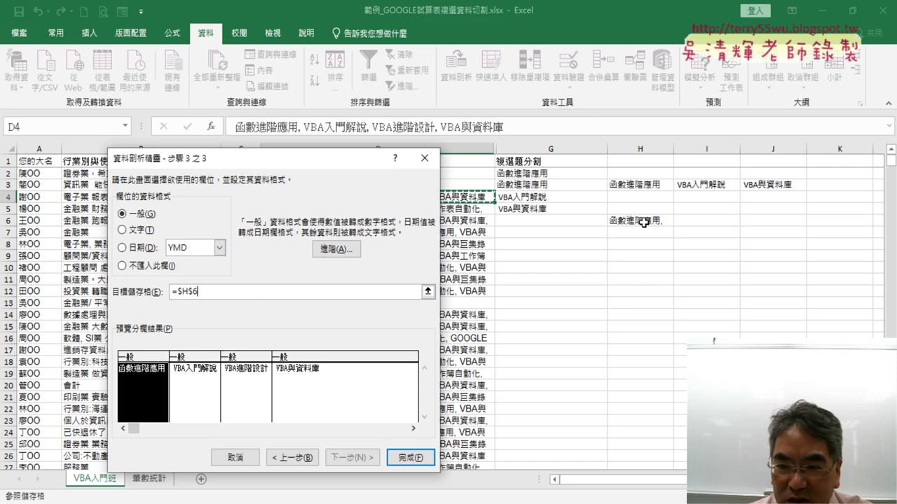
click(415, 461)
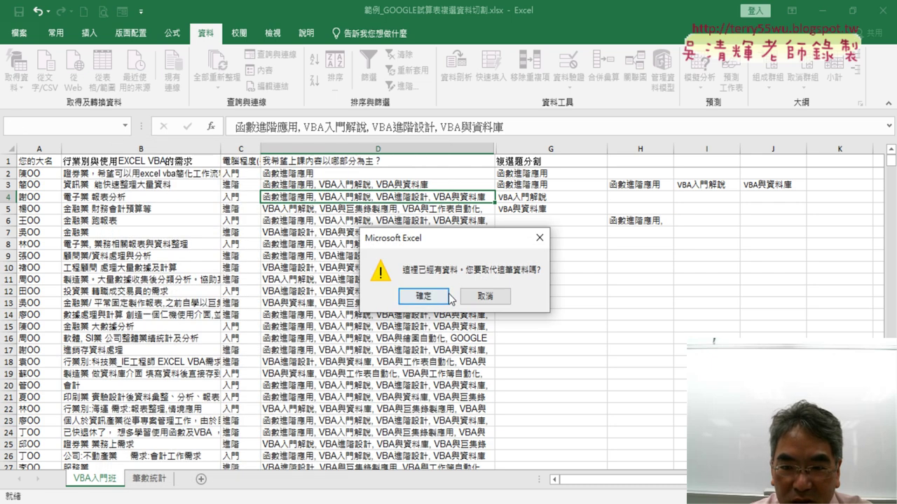
click(426, 296)
Copy H6:K6 and Paste Special it with Transpose into G6:G9
drag(650, 220, 816, 221)
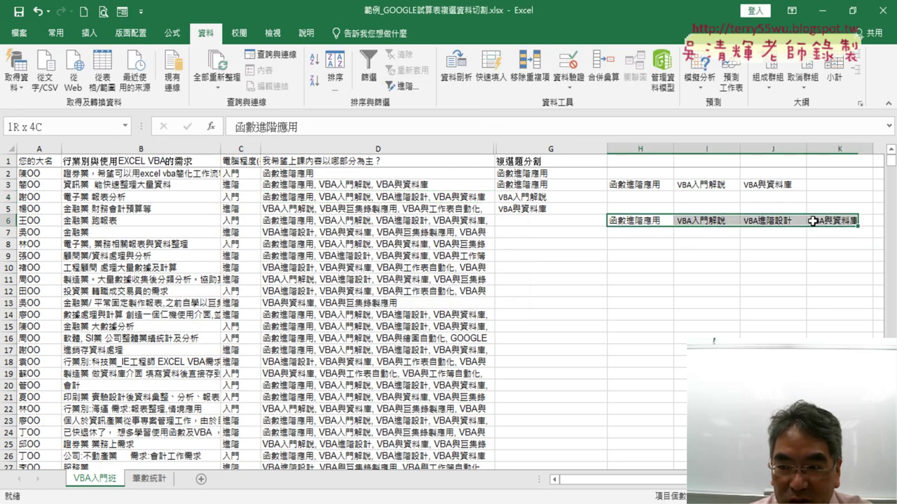
key(ctrl+c)
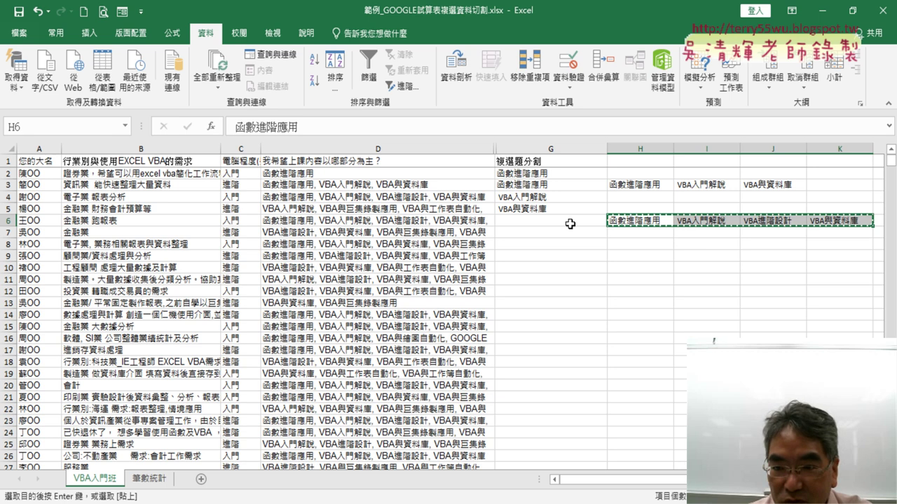
right_click(573, 222)
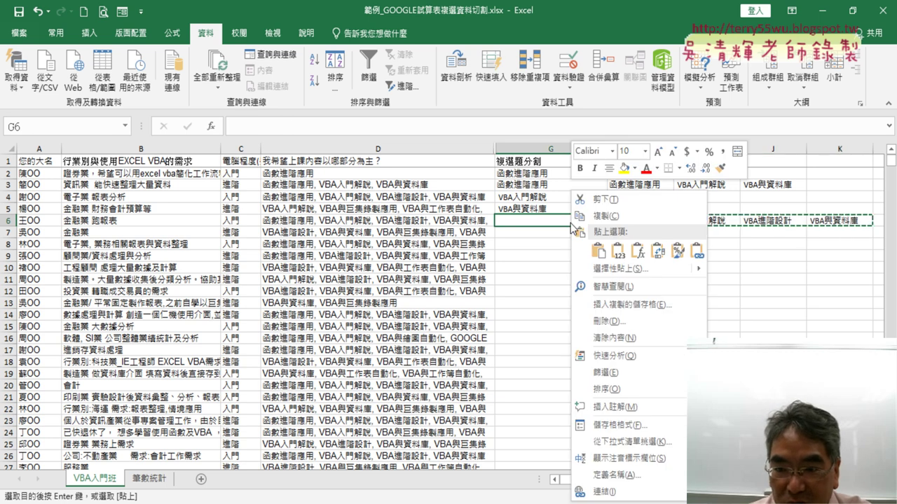
click(680, 269)
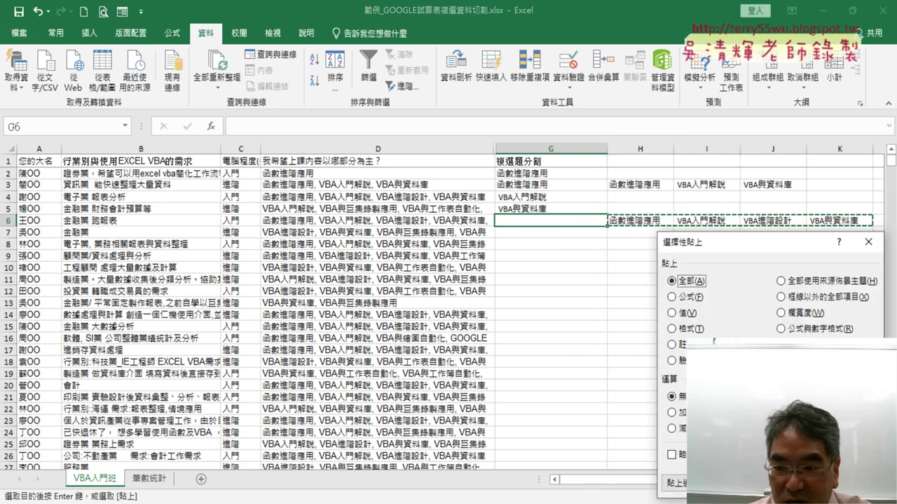
key(Return)
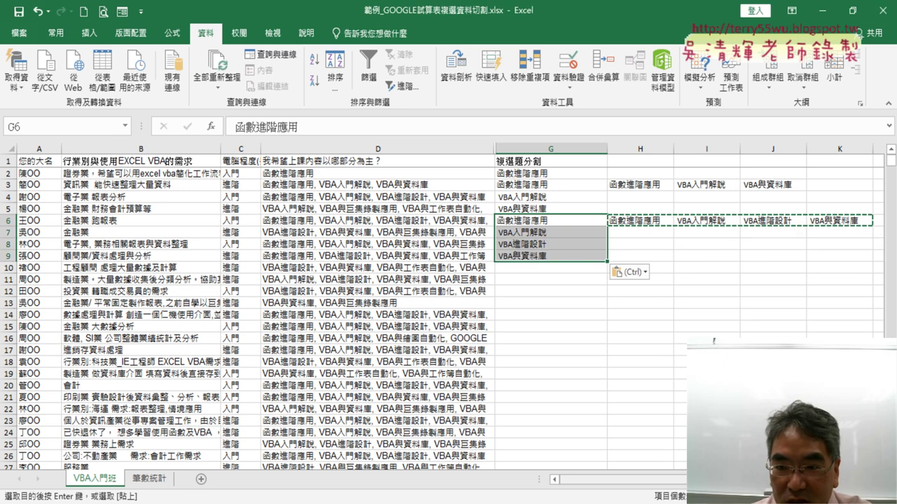
Check D5's answers, then clear the leftover values in columns H to K
click(418, 210)
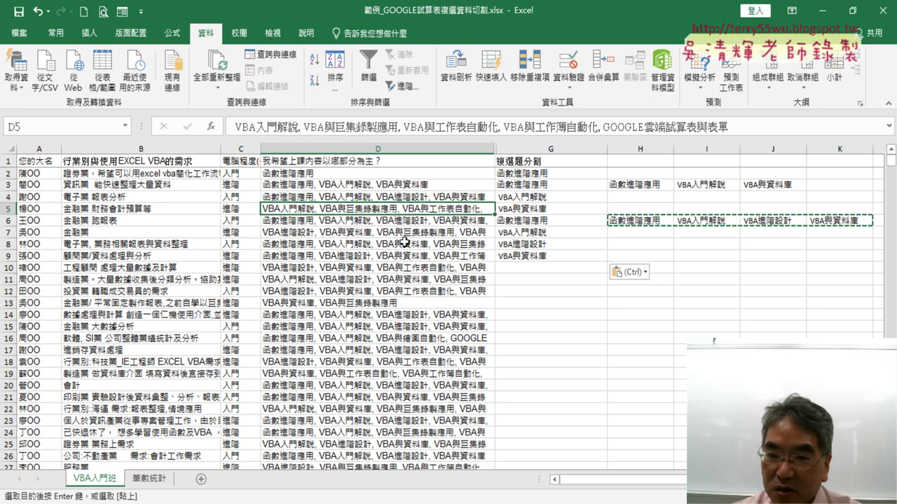
drag(640, 150, 839, 150)
key(Delete)
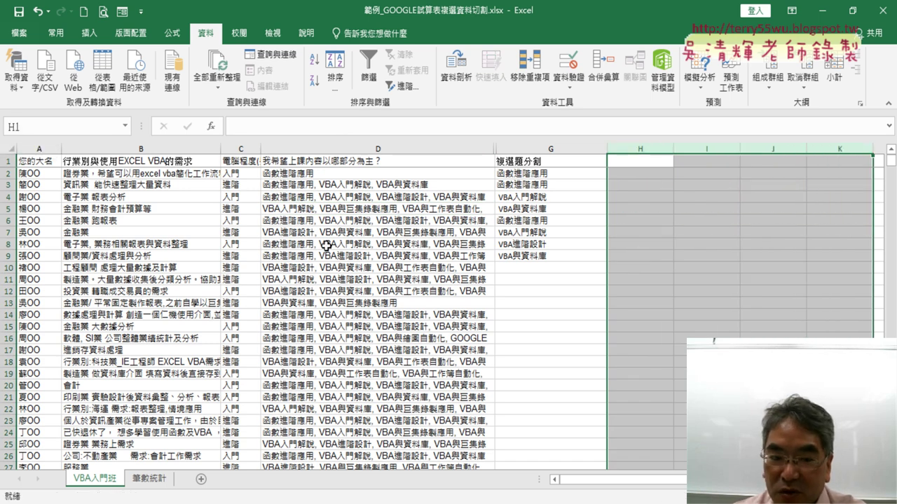
click(150, 479)
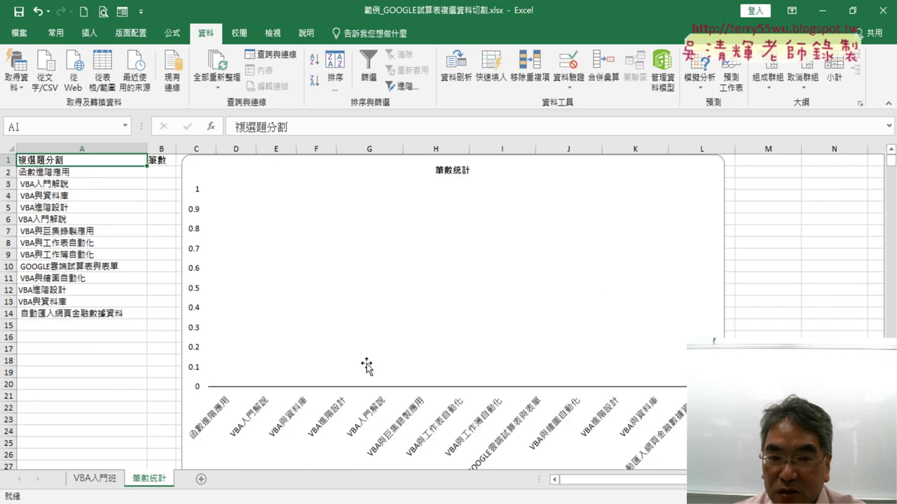
drag(70, 172, 70, 314)
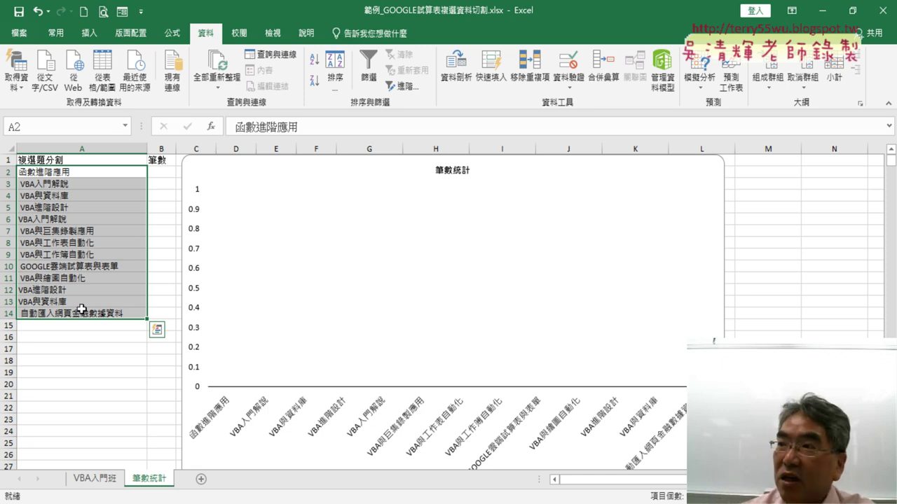
drag(161, 172, 149, 316)
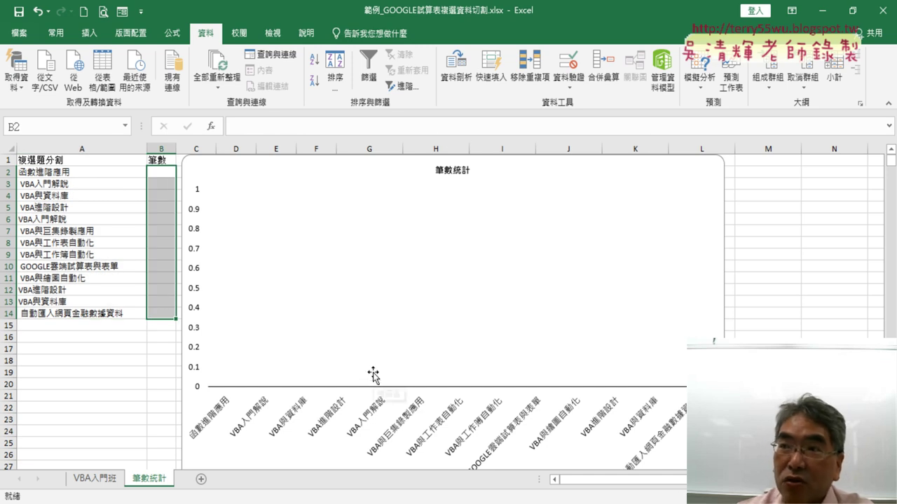
click(96, 480)
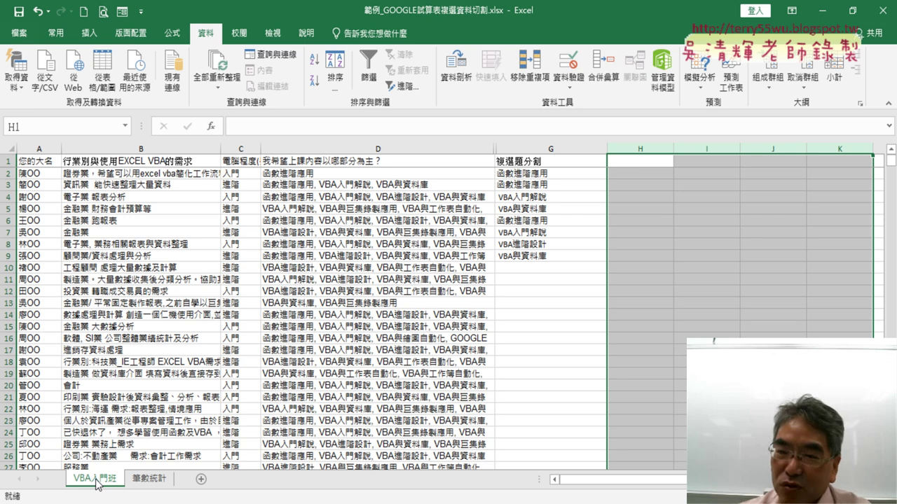
Delete G2:G9, compare D3's and D2's answers, then select G3:G5 as the output range
drag(576, 178, 571, 259)
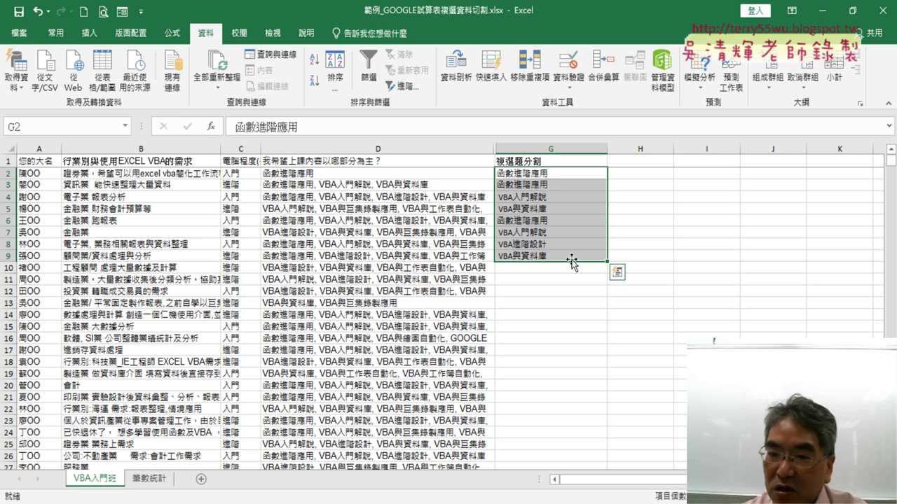
key(Delete)
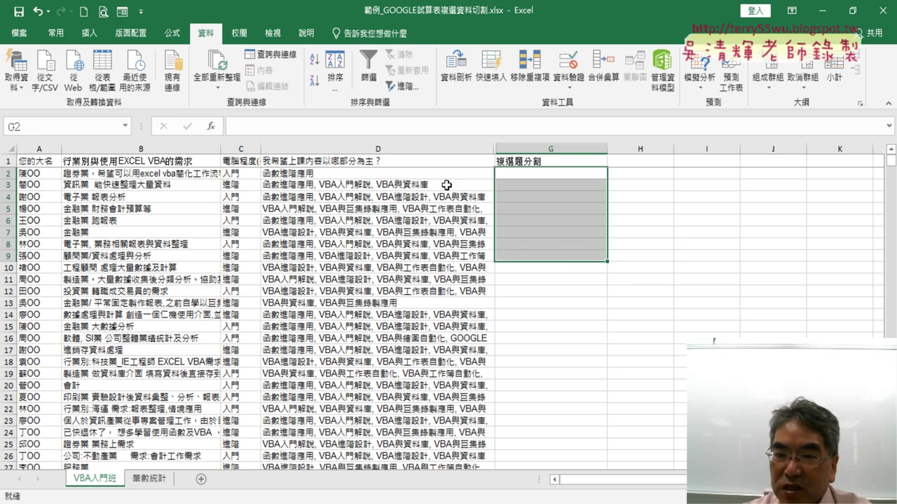
click(443, 185)
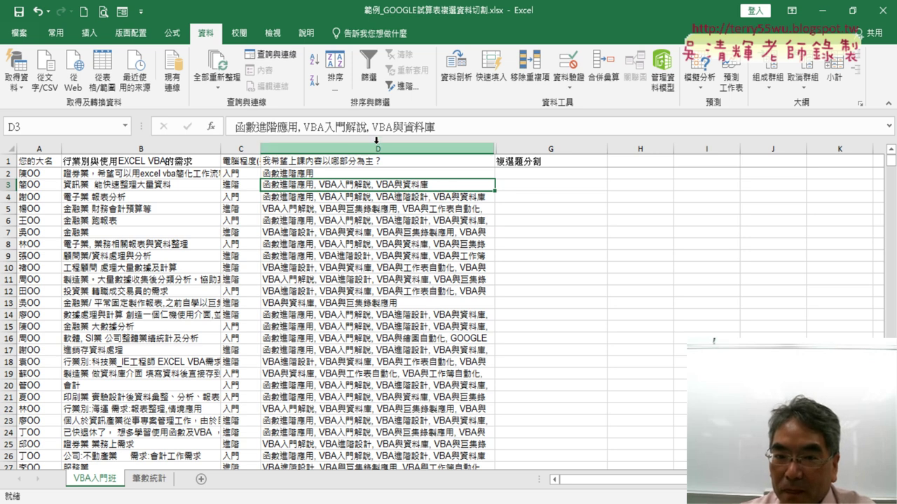
click(362, 174)
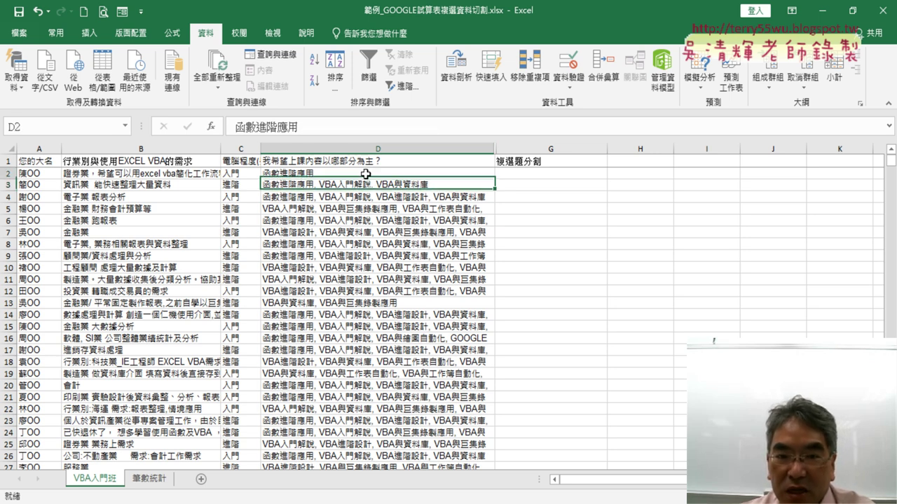
click(300, 185)
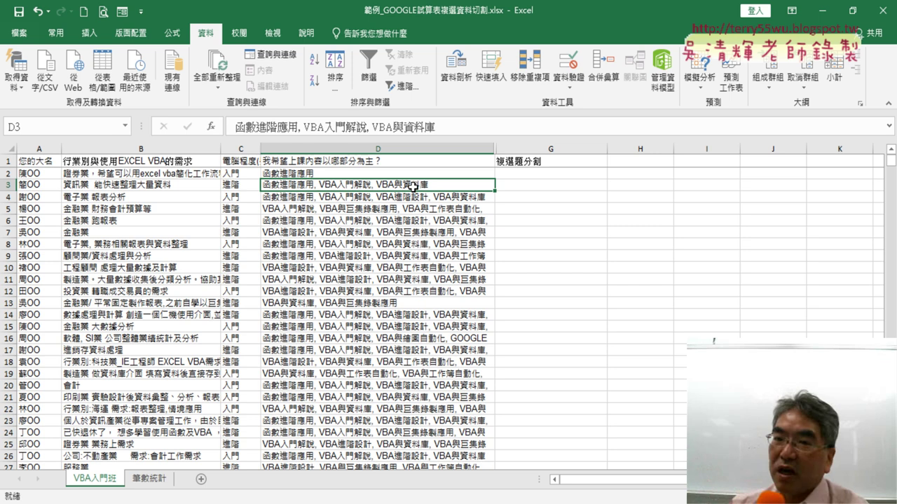
click(564, 188)
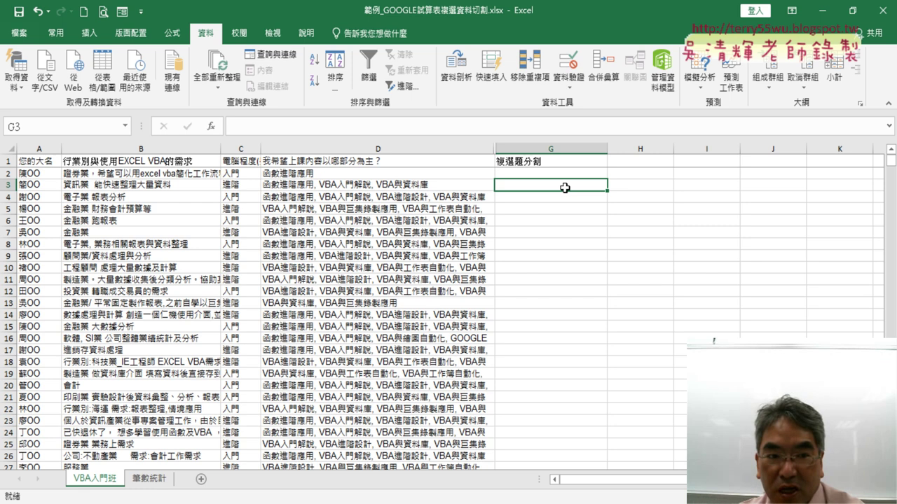
drag(564, 187, 562, 211)
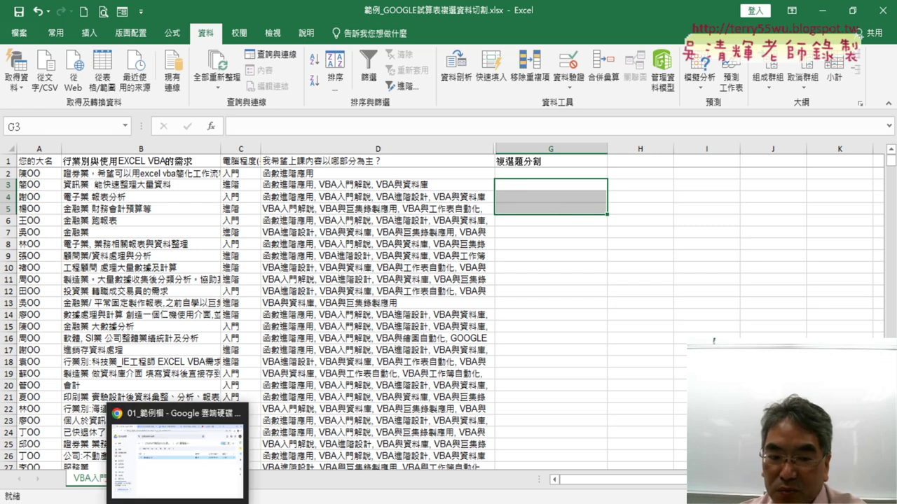
click(189, 466)
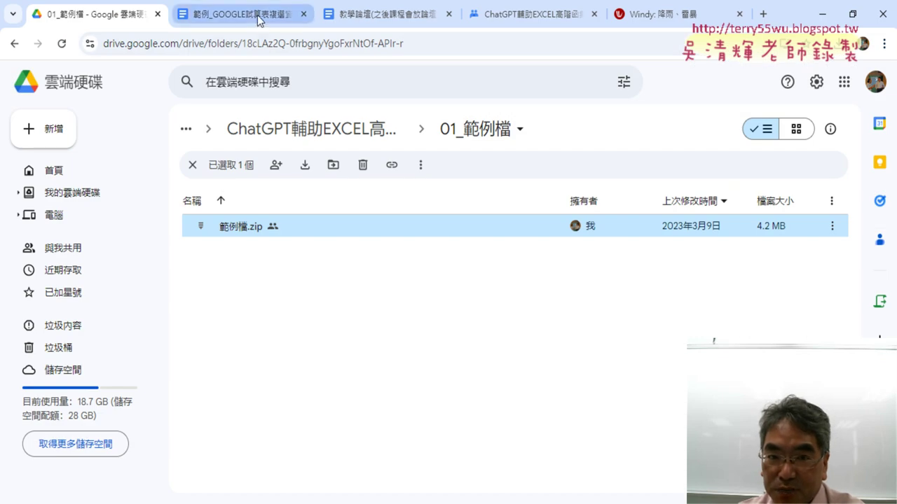
click(259, 14)
scroll(825, 260, up, 4)
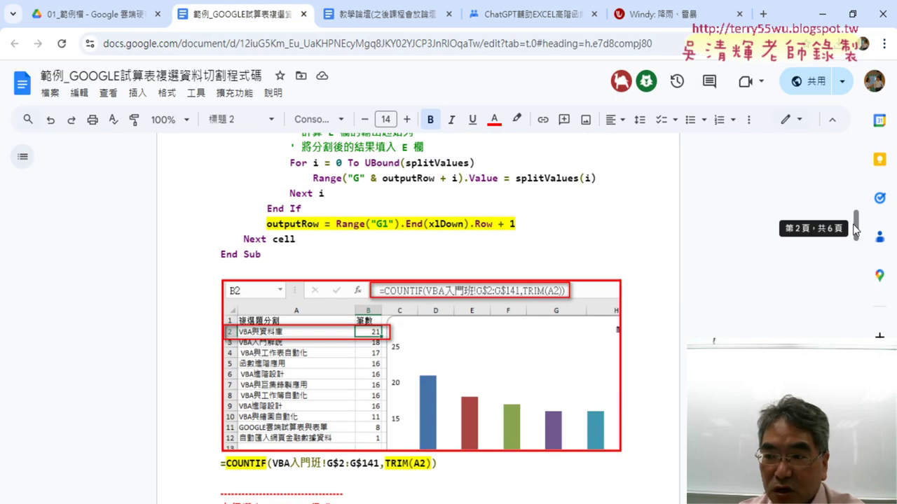
drag(855, 225, 855, 157)
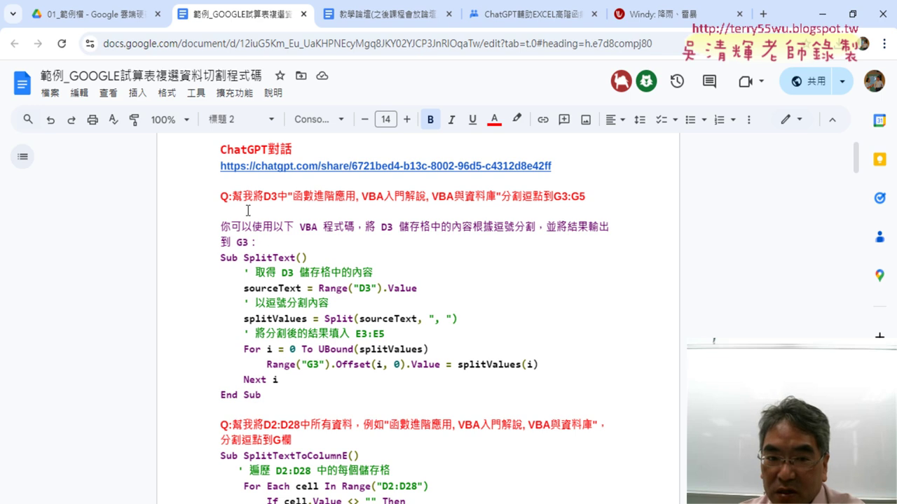
drag(232, 196, 263, 196)
double_click(266, 196)
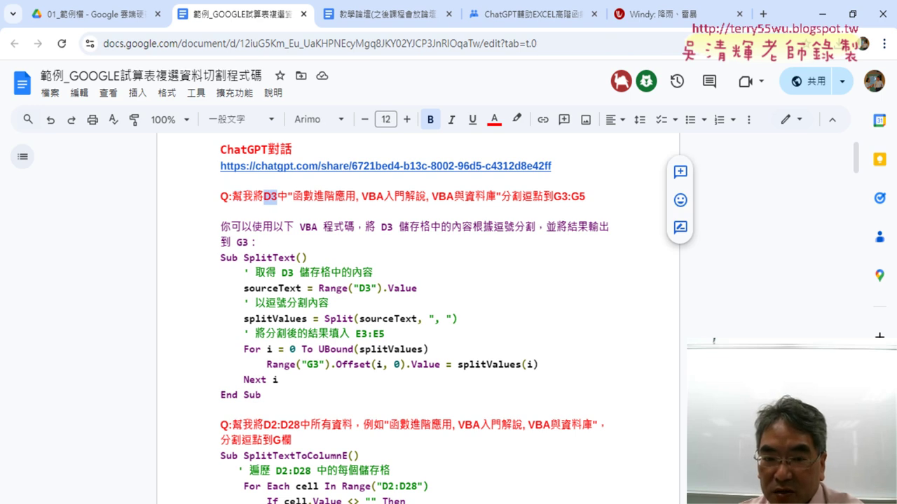
double_click(788, 14)
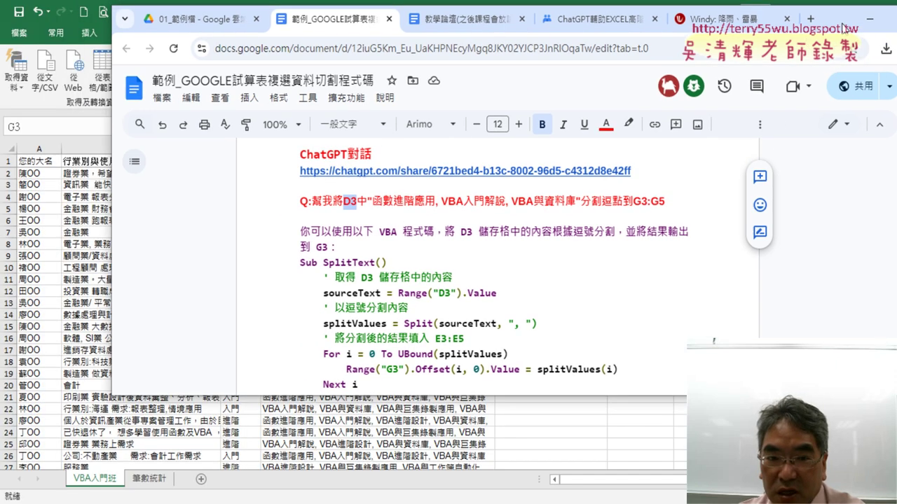
drag(847, 28, 681, 99)
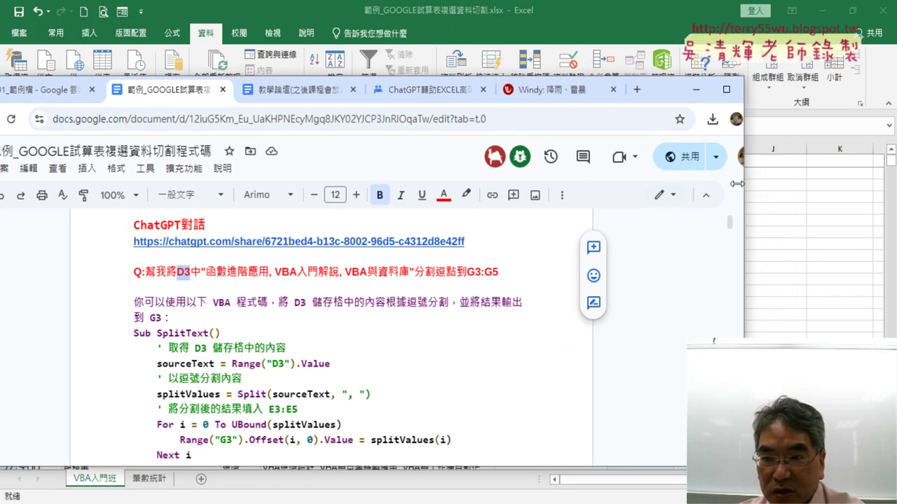
drag(736, 184, 530, 183)
drag(491, 86, 894, 59)
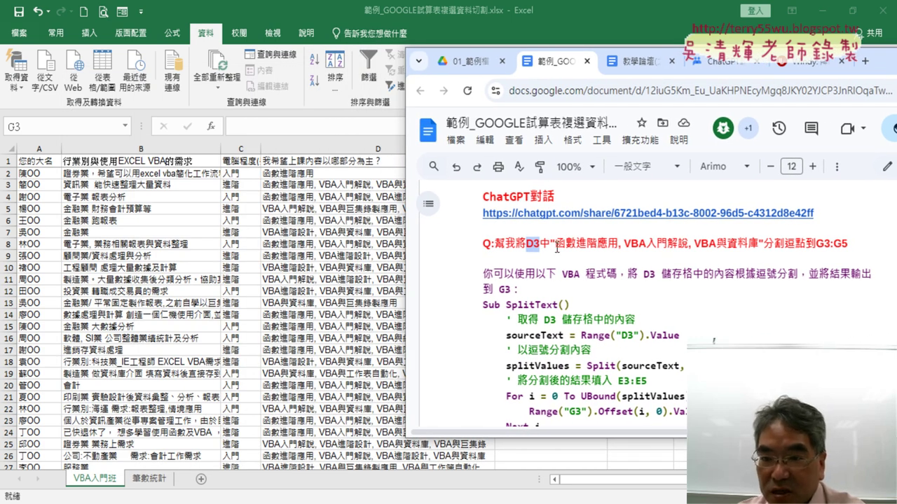
drag(556, 245, 759, 245)
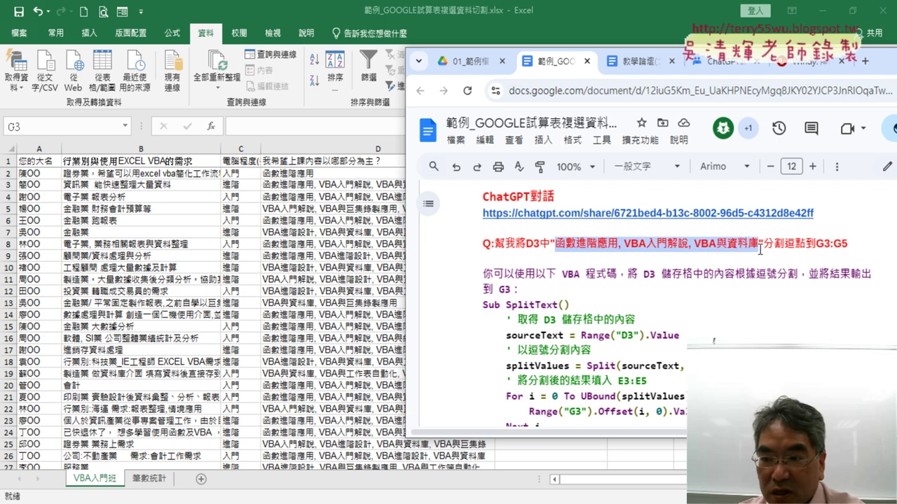
click(552, 242)
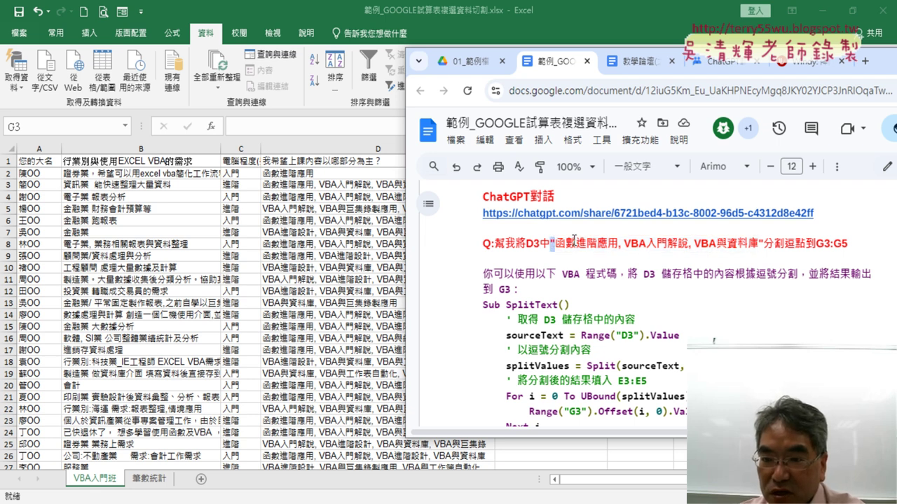
drag(760, 243, 551, 246)
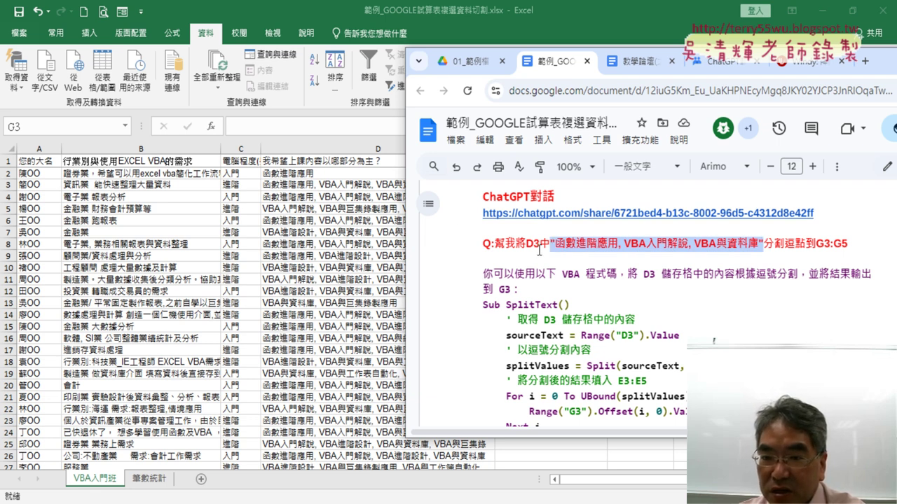
click(775, 247)
drag(765, 246, 805, 248)
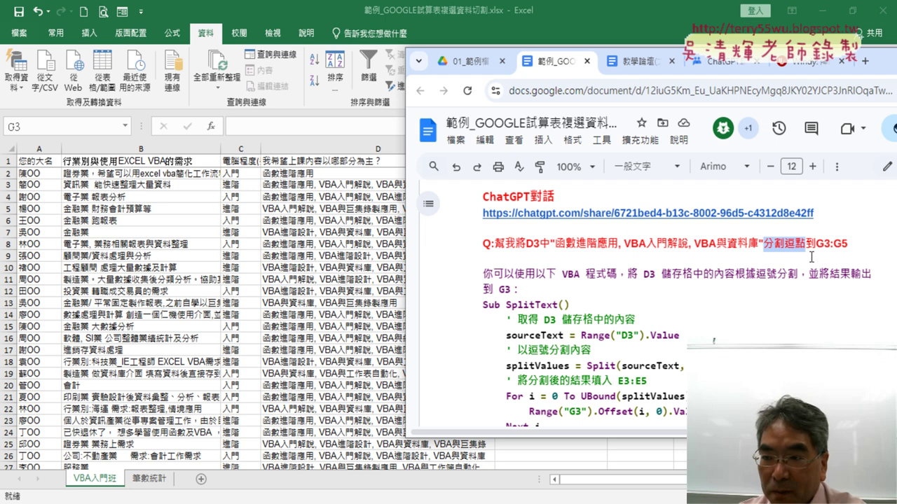
drag(816, 246, 843, 245)
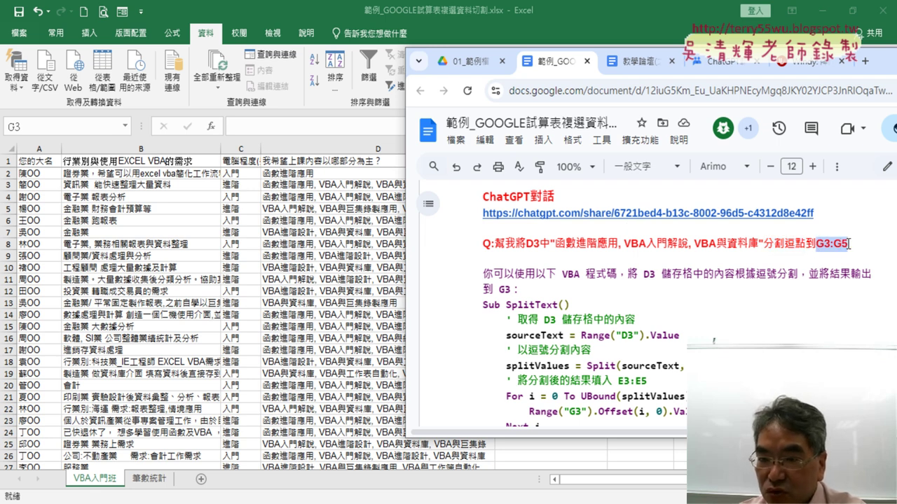
drag(849, 243, 525, 249)
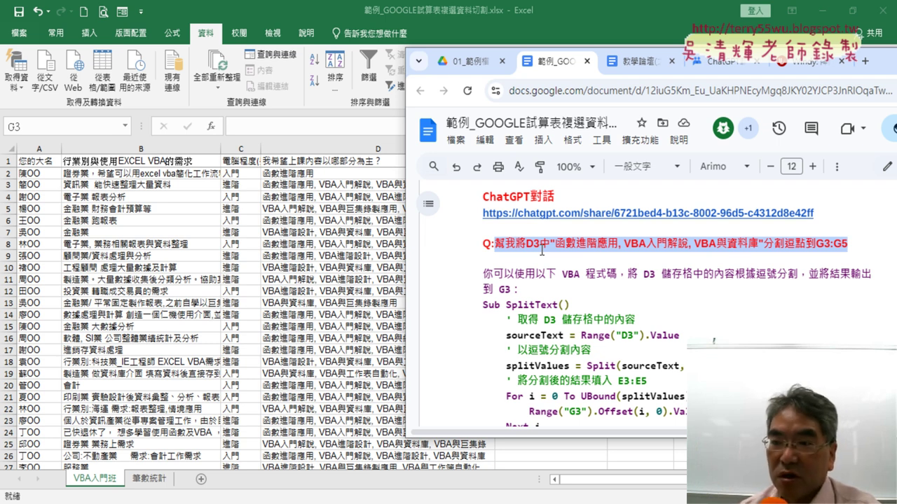
Highlight 'VBA 程式碼', then select the macro code from Sub SplitText() through End Sub
scroll(606, 259, down, 3)
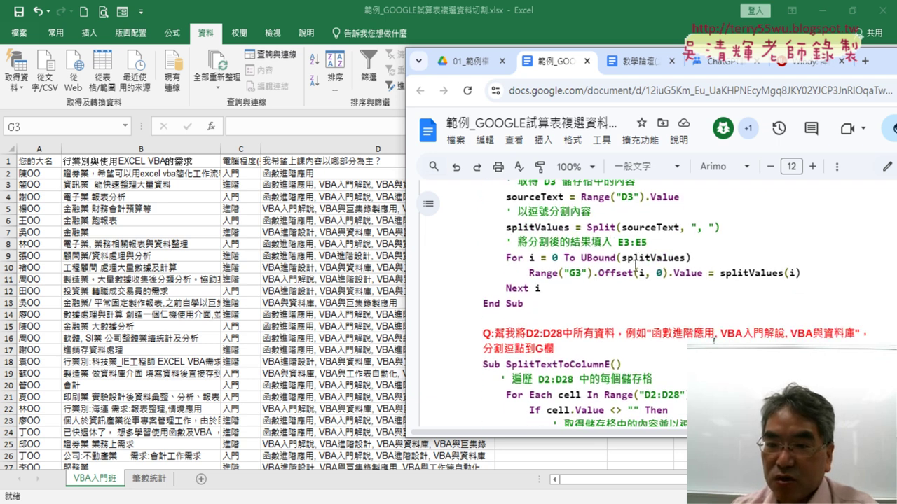
scroll(606, 259, up, 2)
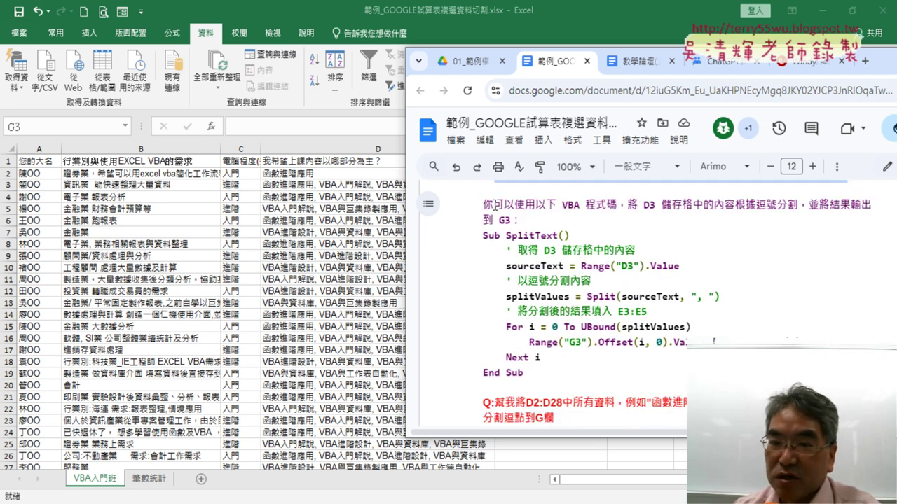
drag(563, 208, 613, 210)
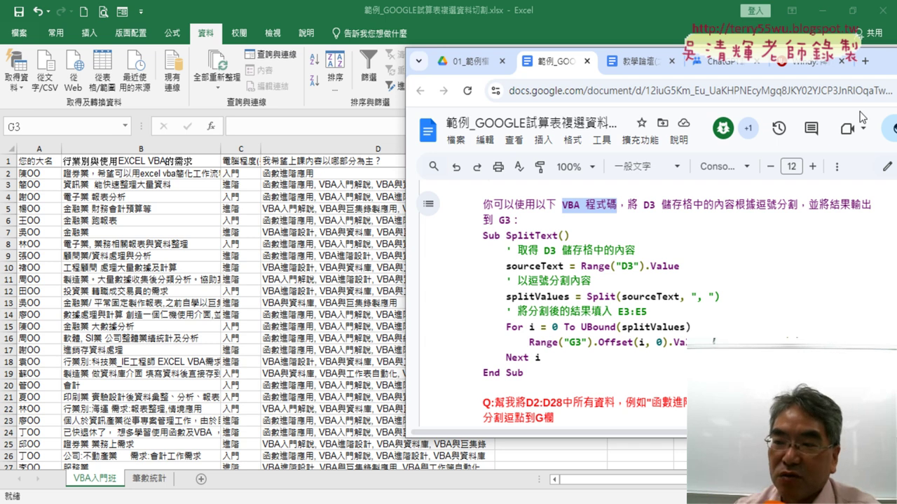
drag(481, 236, 542, 370)
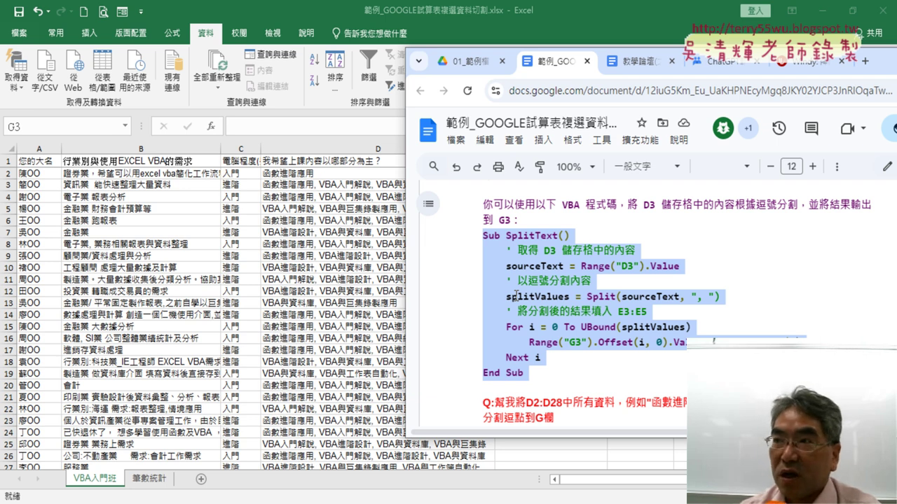
Enable 開發人員 (Developer) in Customize Ribbon, then launch the Visual Basic editor
click(159, 14)
click(141, 11)
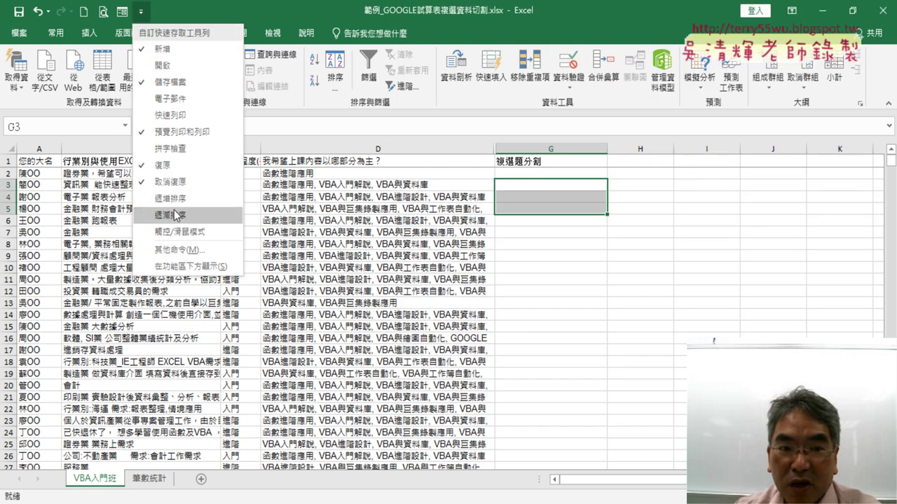
click(177, 250)
click(214, 203)
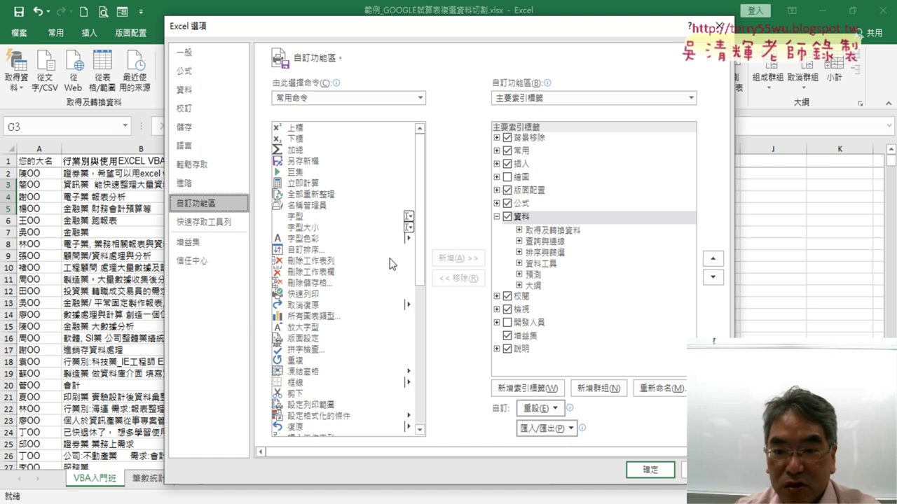
click(507, 322)
click(649, 468)
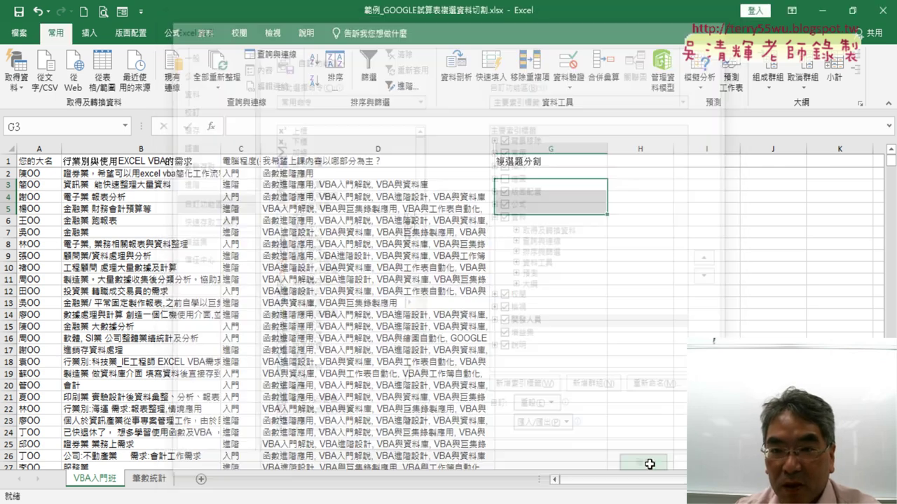
click(314, 33)
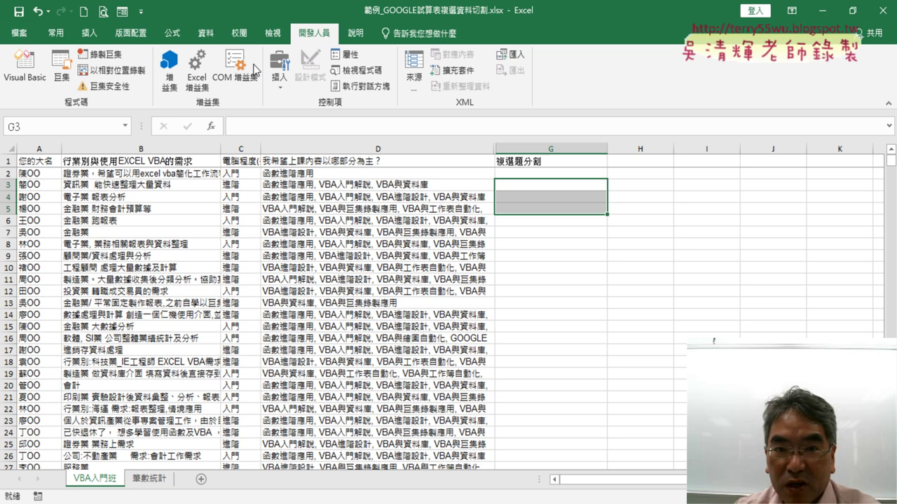
click(35, 82)
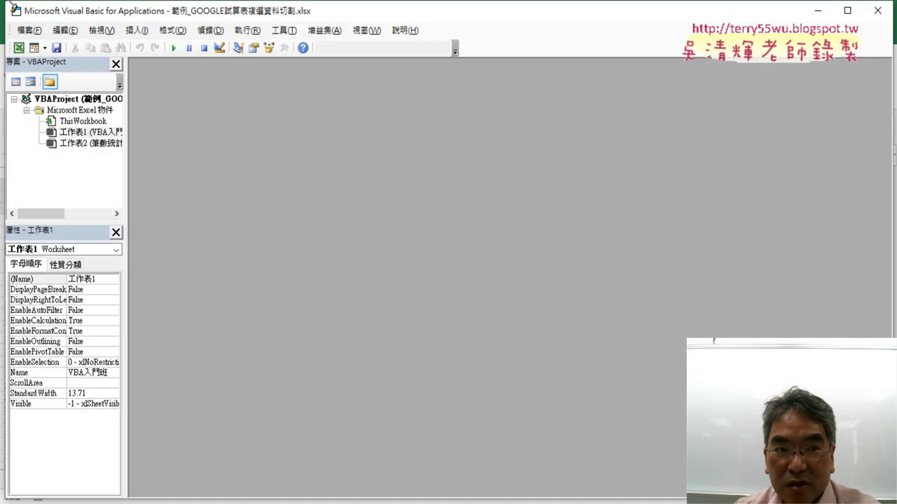
Insert a new Module1, maximize it, and paste the copied SplitText macro into it
drag(12, 7, 137, 59)
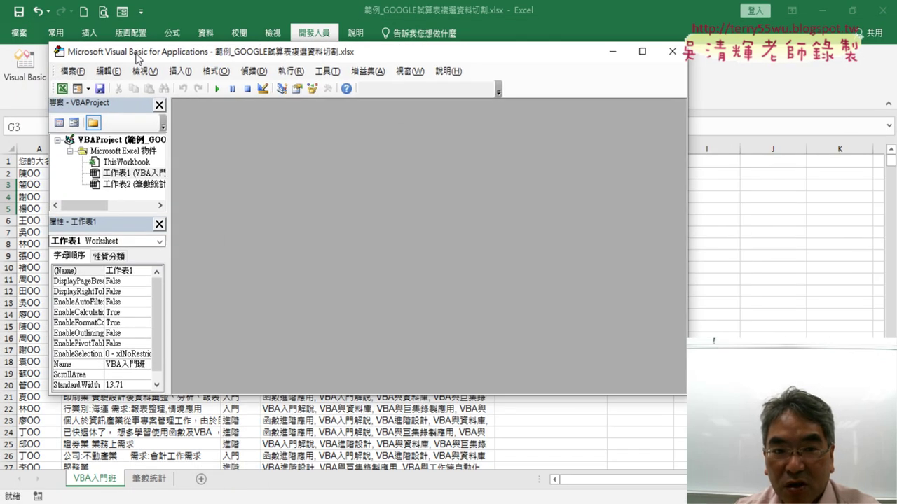
click(180, 70)
click(202, 114)
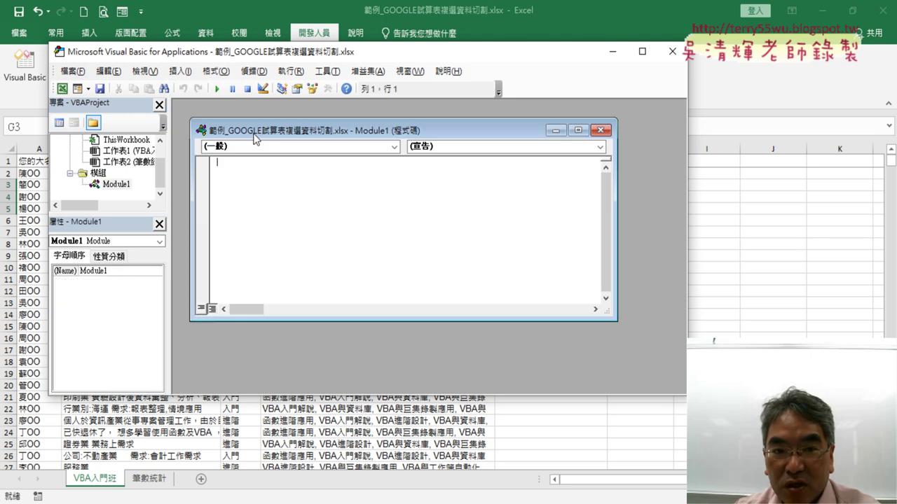
double_click(254, 131)
right_click(232, 137)
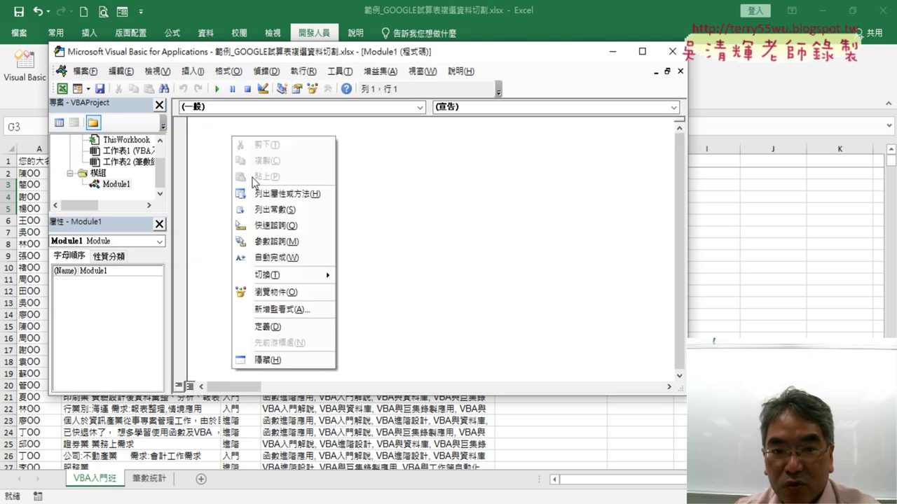
key(alt+Tab)
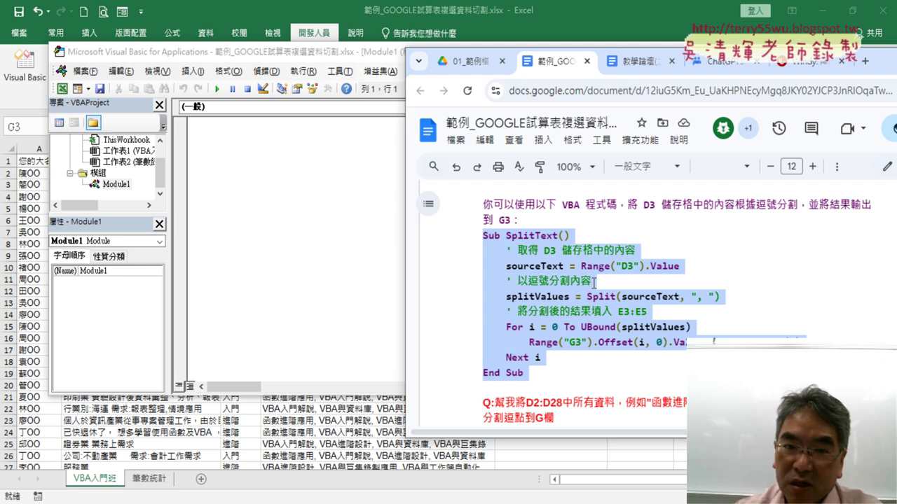
click(311, 206)
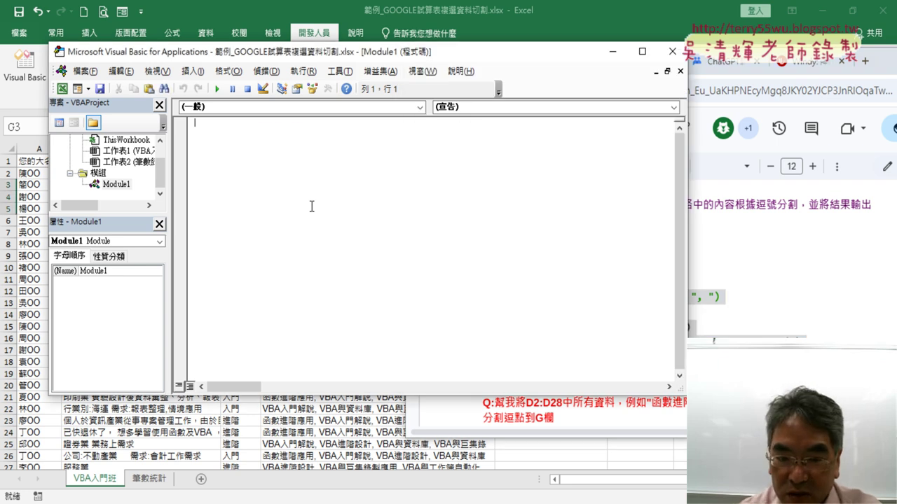
text(Sub SplitText()     ' 取得 D3 儲存格中的內容     sourceText = Range("D3").Value     ' 以逗號分割內容     splitValues = Split(sourceText, ", ")     ' 將分割後的結果填入 E3:E5     For i = 0 To UBound(splitValues)         Range("G3").Offset(i, 0).Value = splitValues(i)     Next i End Sub)
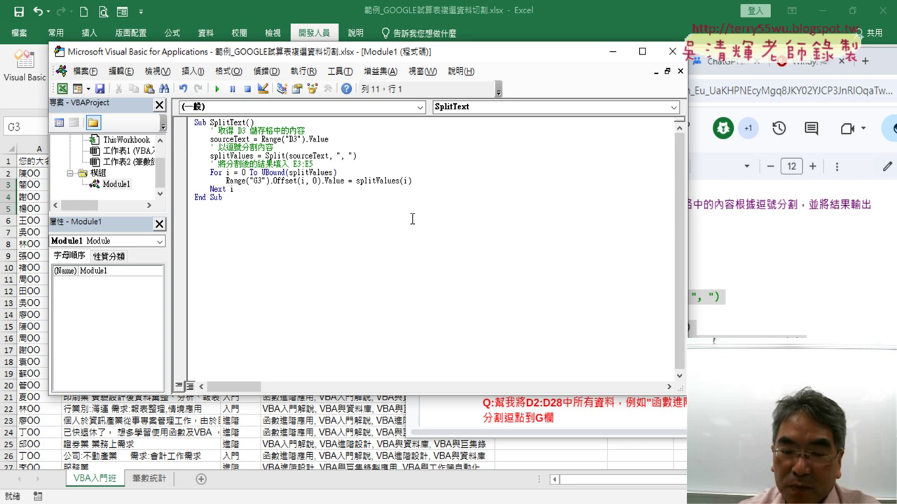
Minimize the Chrome window and move the VBA editor to the left side of the screen
click(816, 266)
drag(887, 64, 628, 88)
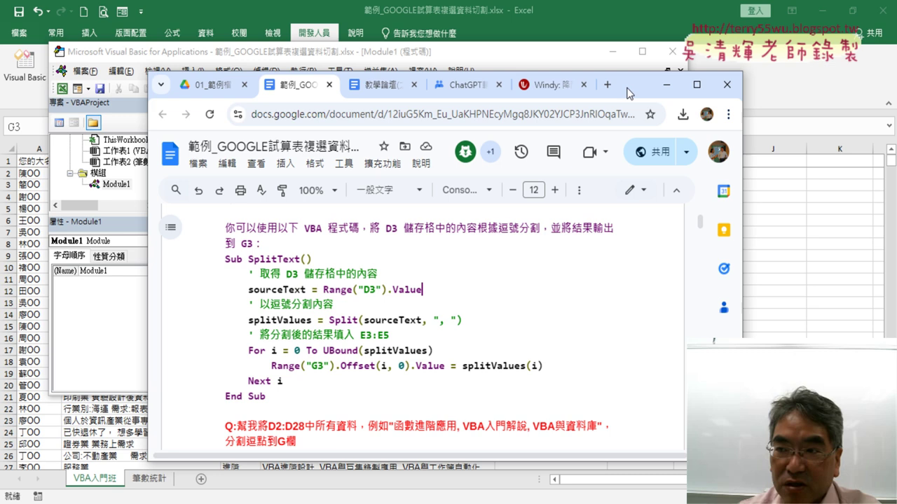
click(664, 84)
drag(421, 51, 249, 47)
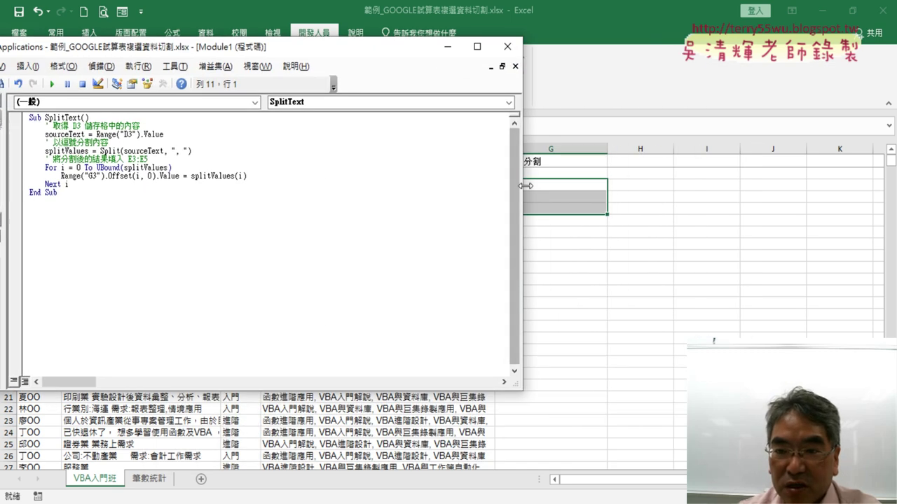
Narrow the editor to show columns D onward, then run SplitText so G3:G5 fill with the three answers
drag(526, 186, 329, 183)
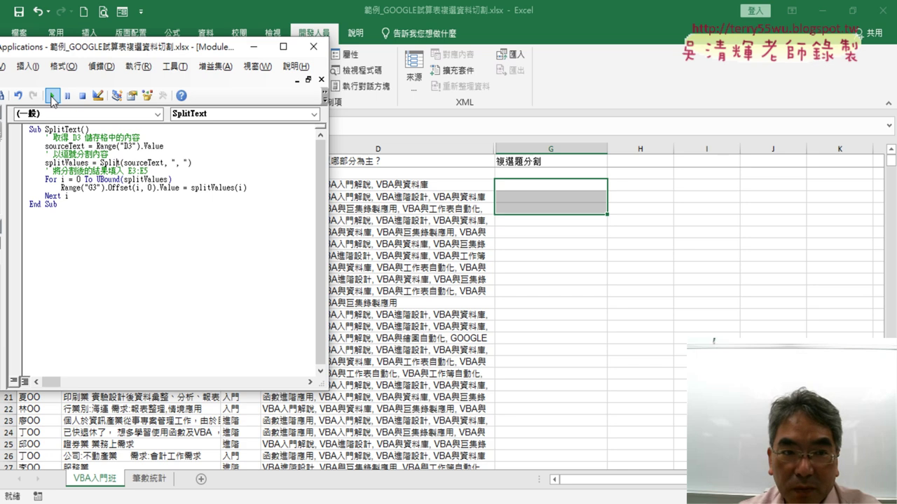
click(52, 96)
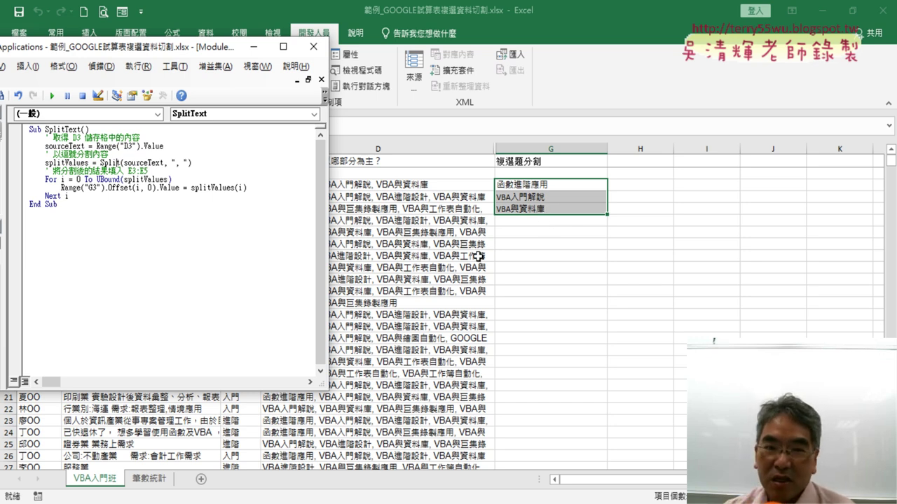
drag(330, 203, 341, 208)
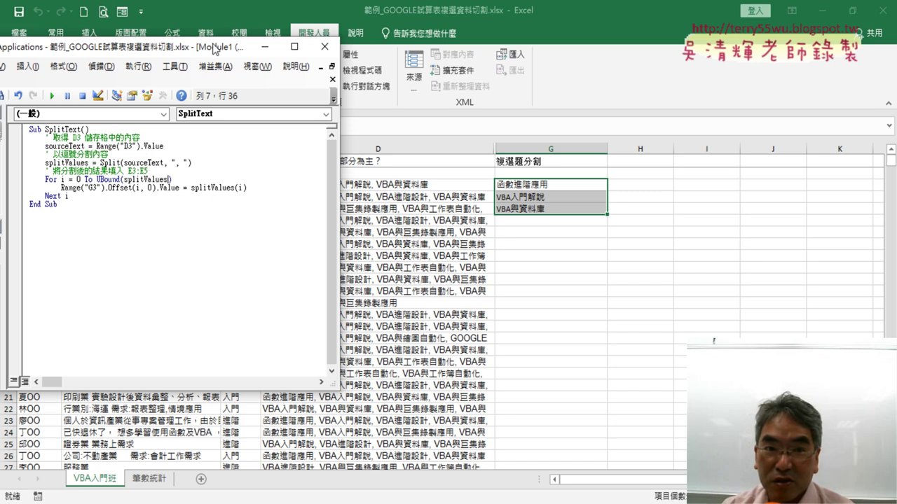
Set the VBA editor's code font size to 12 in Tools > Options > Editor Format
drag(206, 46, 312, 87)
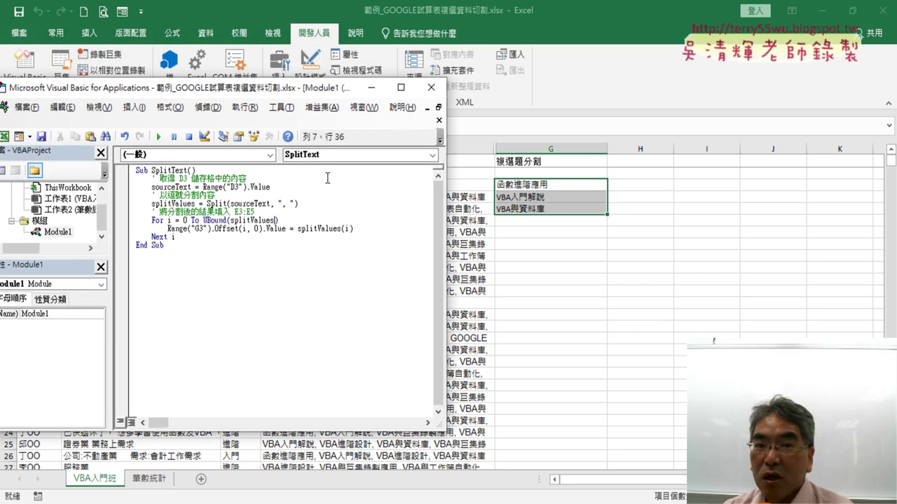
click(281, 107)
click(307, 175)
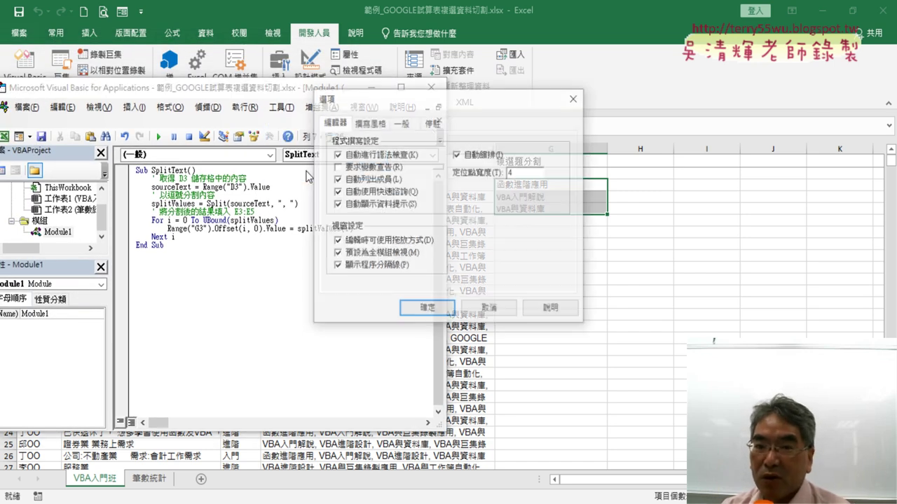
click(372, 122)
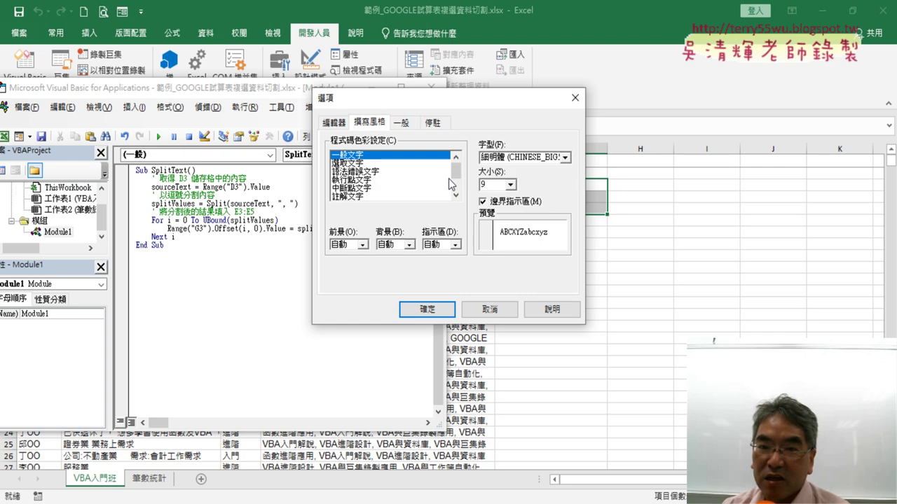
click(510, 185)
click(499, 226)
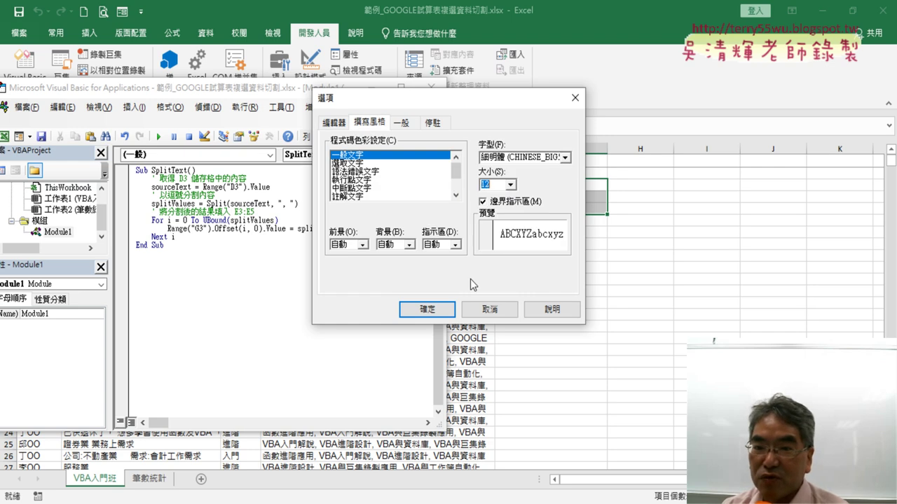
click(428, 309)
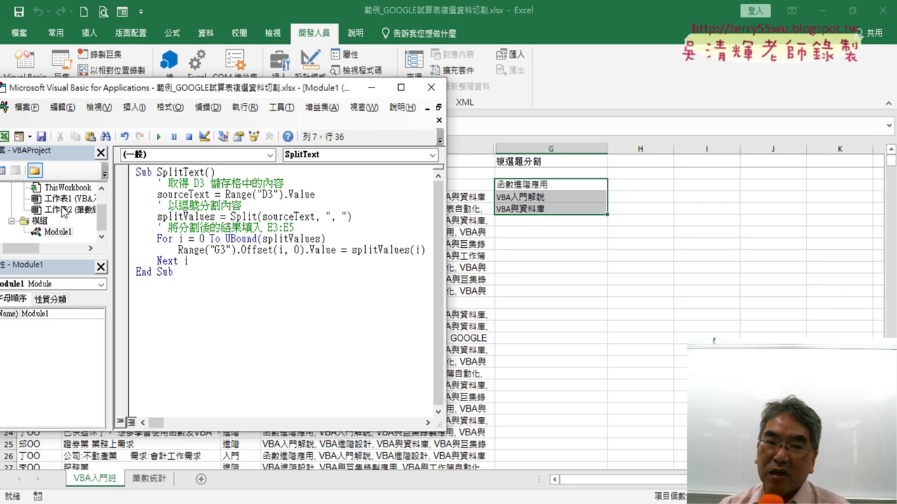
Widen the code pane, select the SplitText name, and place the editor beside sheet columns A–D
drag(114, 226, 61, 225)
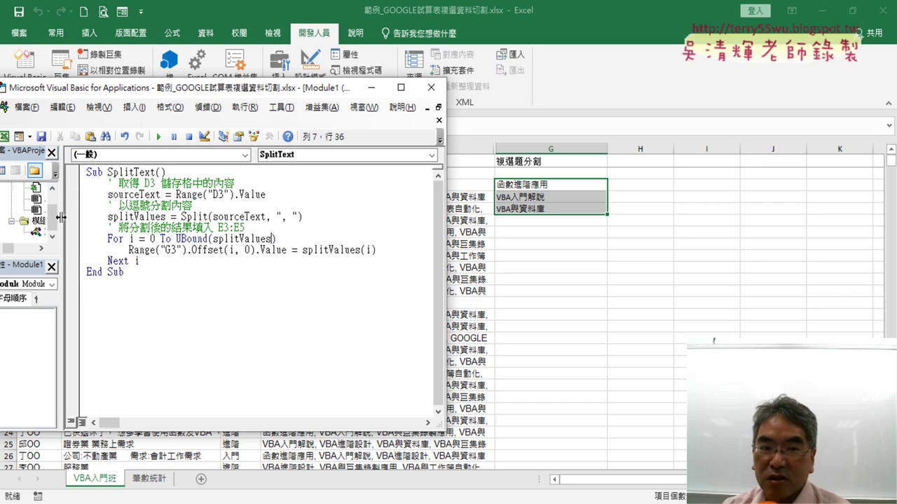
click(110, 173)
drag(118, 172, 157, 173)
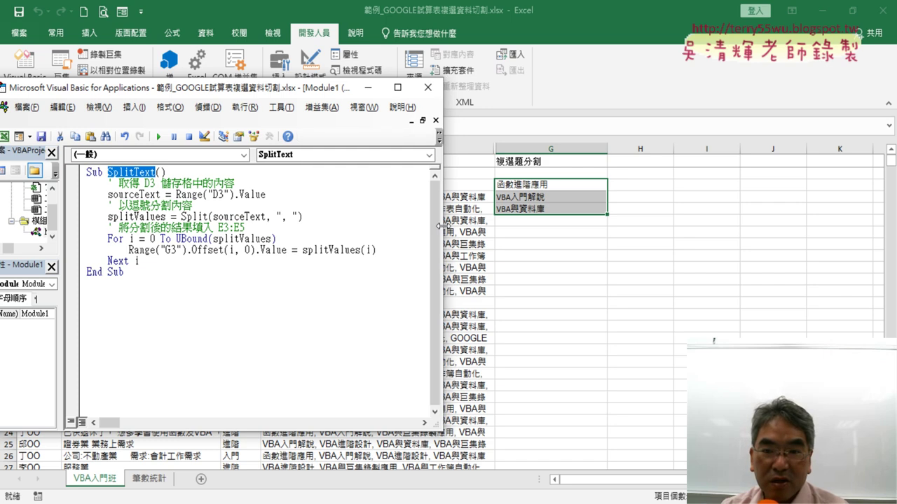
drag(446, 231, 351, 232)
drag(183, 88, 664, 66)
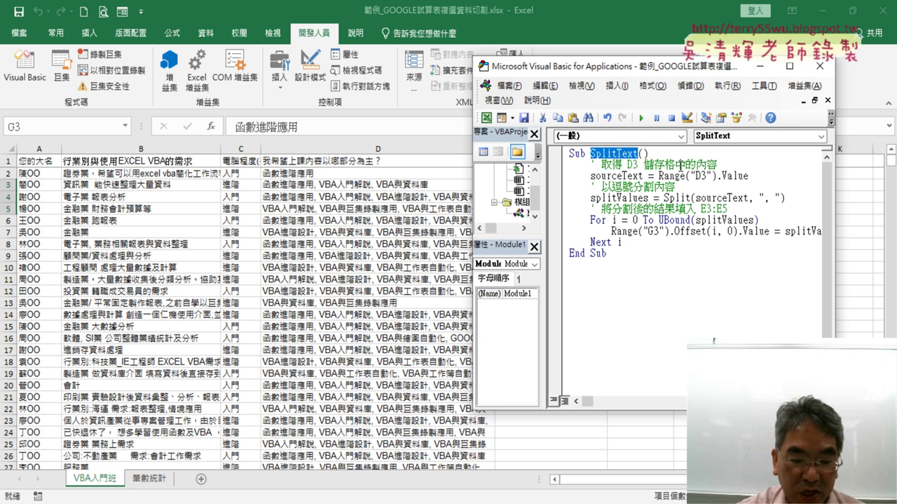
Shorten the sourceText variable to s on the Range("D3") line and in the Split call
drag(660, 187, 748, 185)
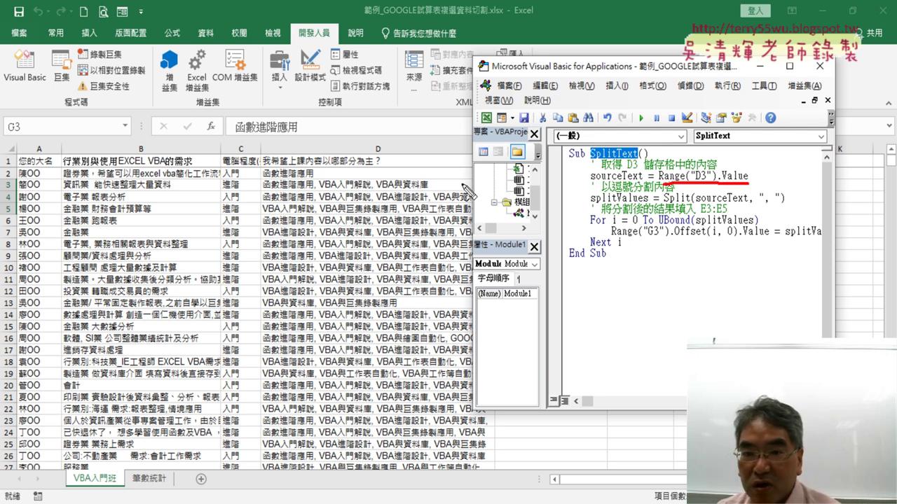
mouse_move(427, 188)
mouse_down()
mouse_move(317, 189)
mouse_move(429, 190)
mouse_up()
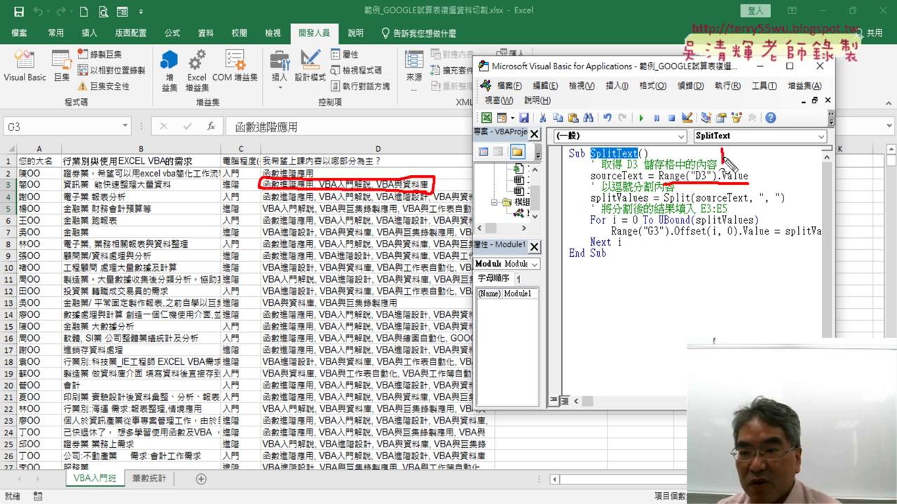
mouse_move(722, 168)
mouse_down()
mouse_move(622, 162)
mouse_move(653, 188)
mouse_up()
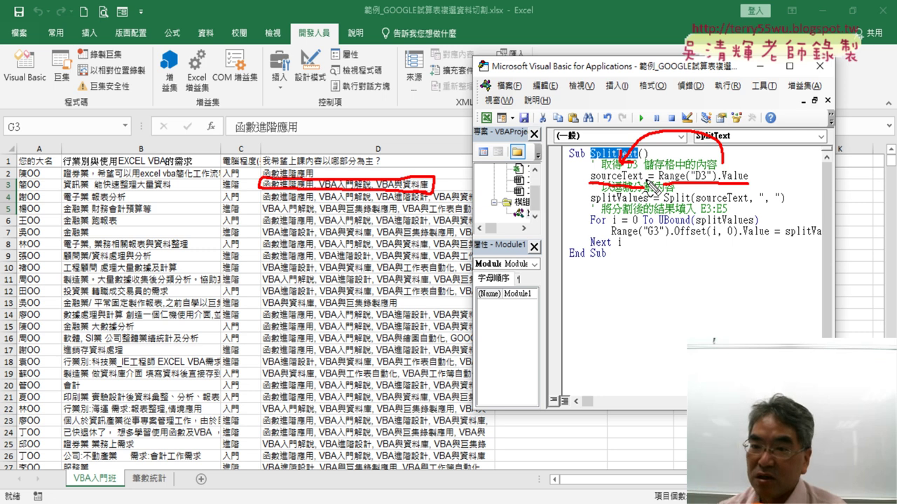
key(Escape)
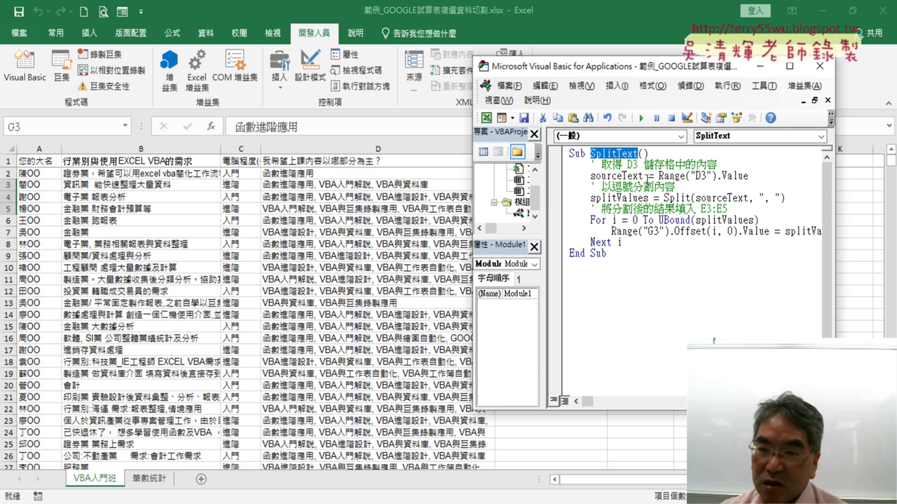
drag(650, 175, 601, 175)
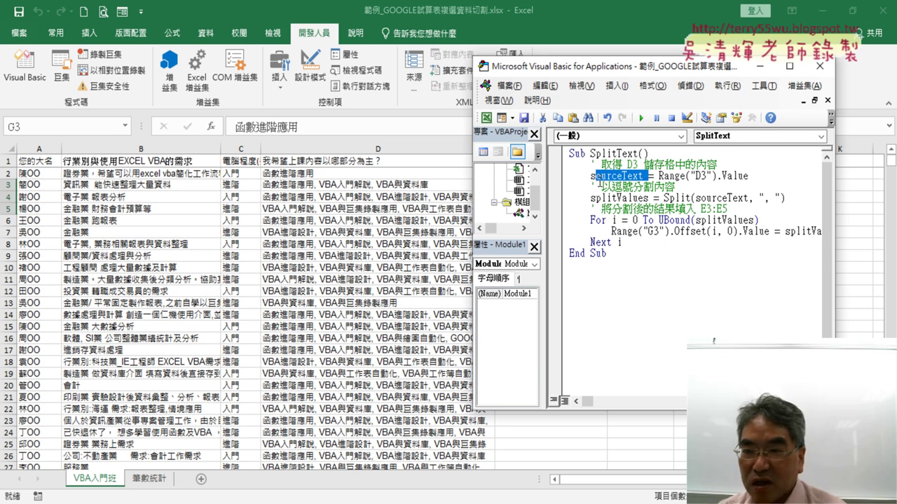
key(Delete)
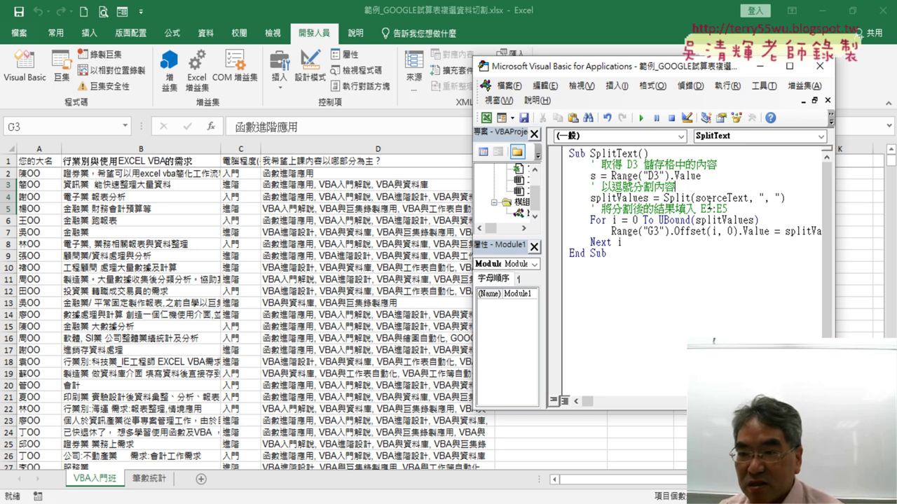
drag(699, 199, 738, 198)
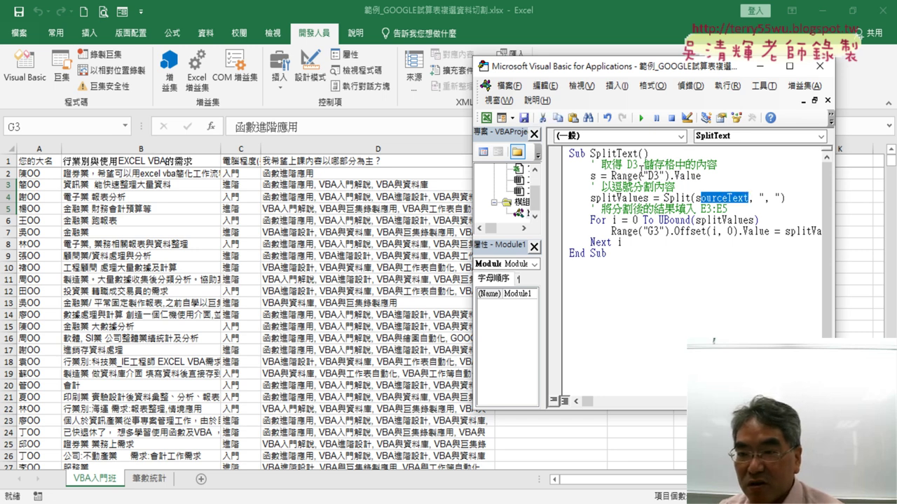
key(Delete)
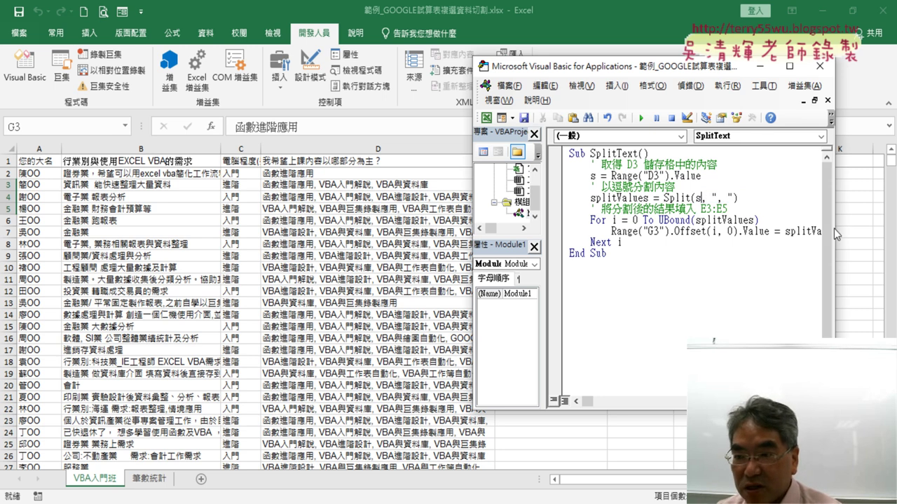
Widen the editor and highlight the D3 expression, the variable s, Split, and its ', ' separator
drag(837, 228, 886, 227)
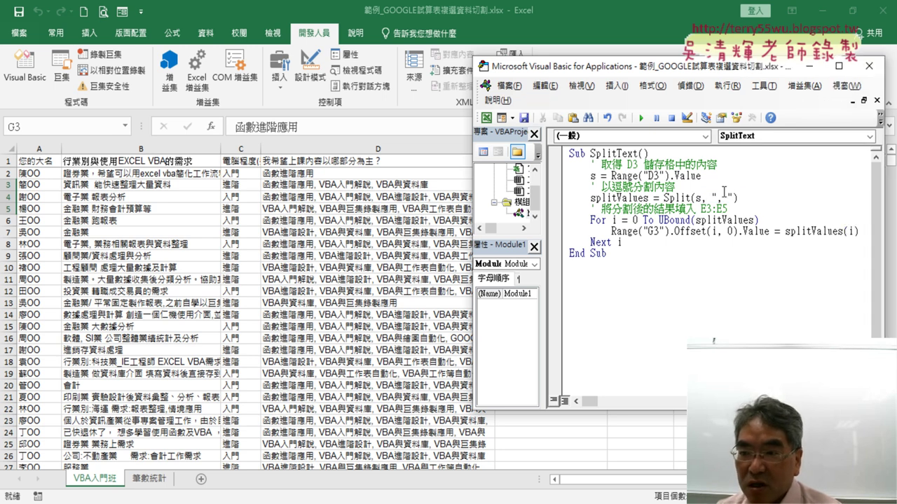
drag(709, 176, 617, 170)
click(613, 176)
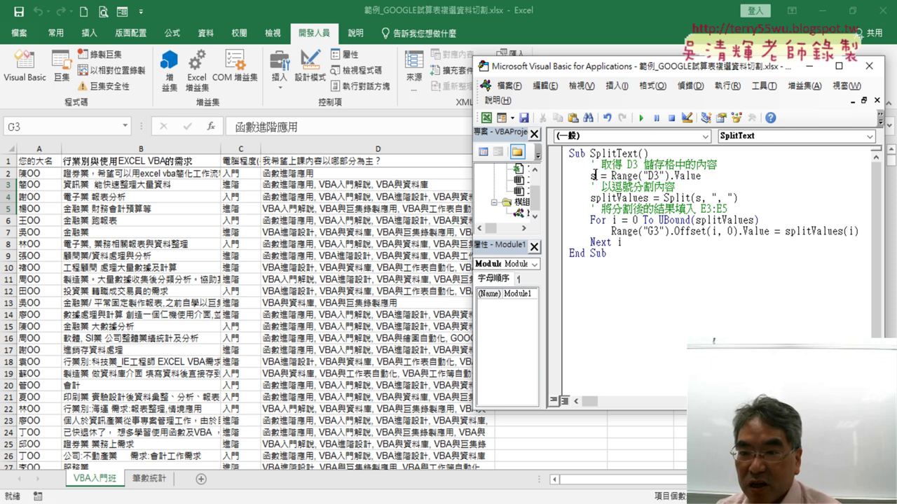
double_click(593, 176)
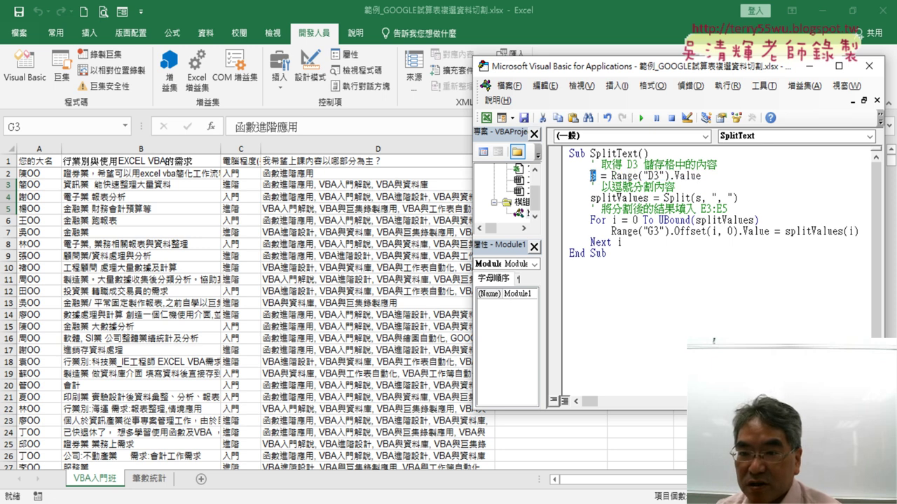
double_click(669, 199)
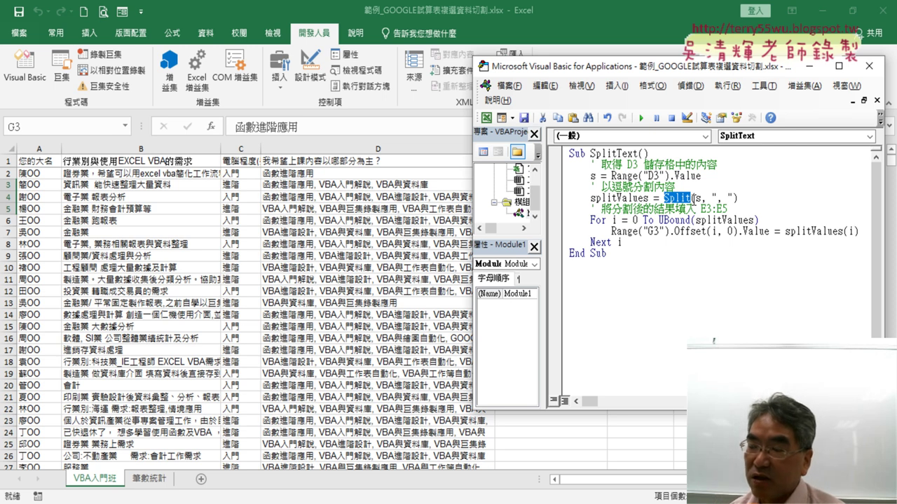
double_click(698, 198)
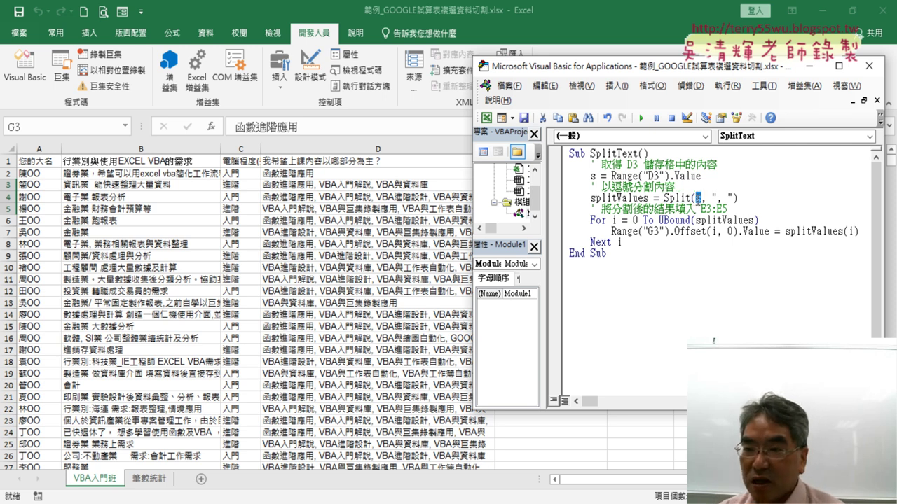
drag(734, 199, 714, 198)
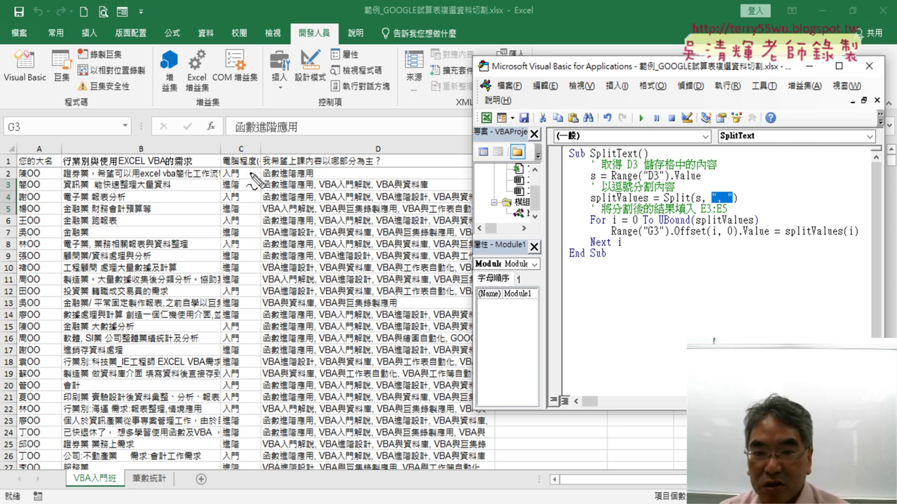
drag(256, 179, 441, 199)
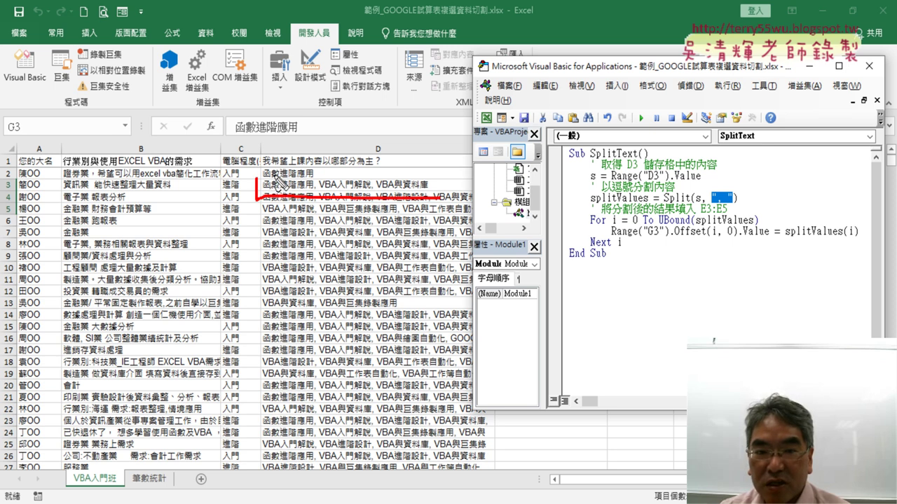
drag(278, 179, 437, 196)
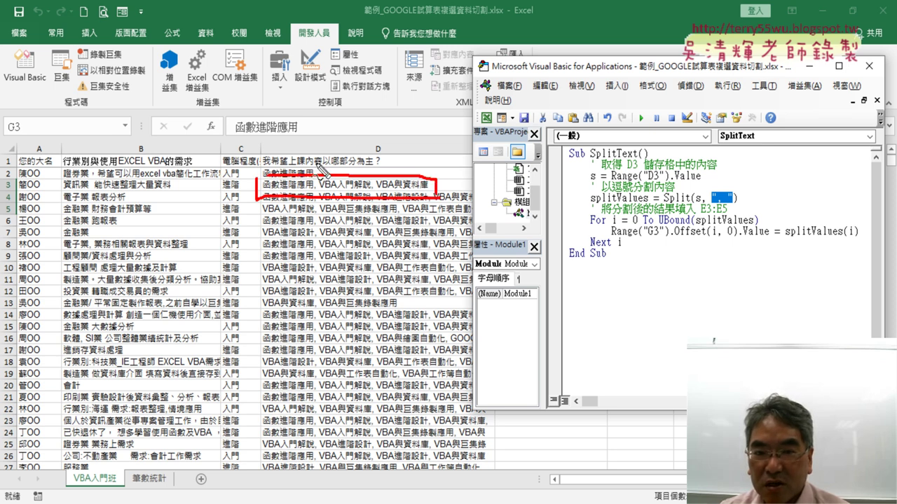
drag(316, 161, 316, 212)
drag(372, 161, 375, 213)
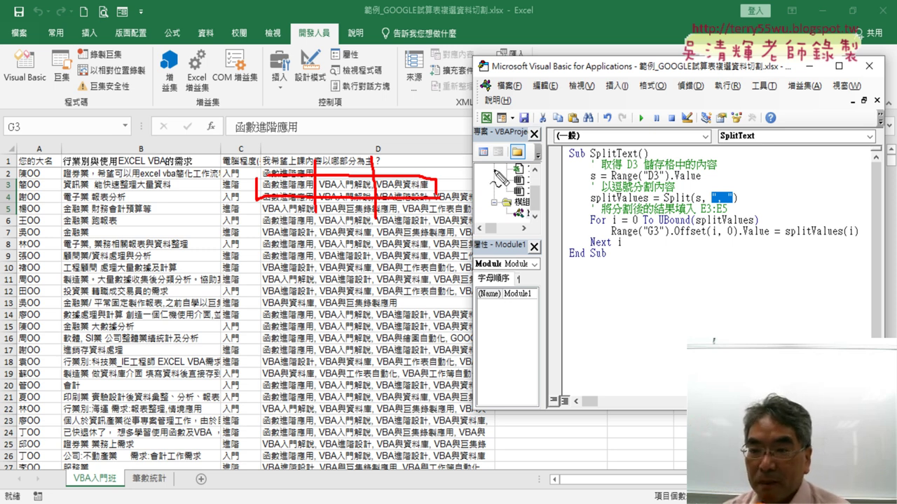
mouse_move(288, 148)
mouse_down()
mouse_move(283, 168)
mouse_move(294, 163)
mouse_up()
drag(354, 143, 345, 178)
drag(405, 144, 420, 159)
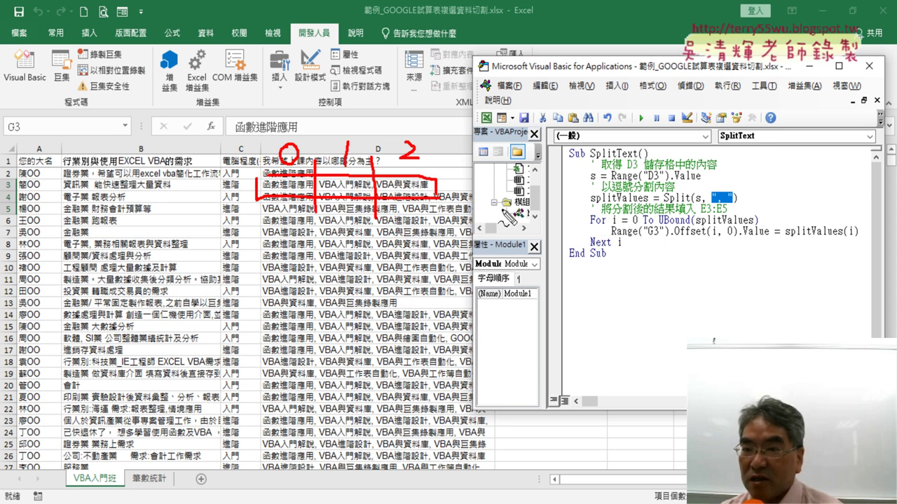
drag(590, 203, 649, 203)
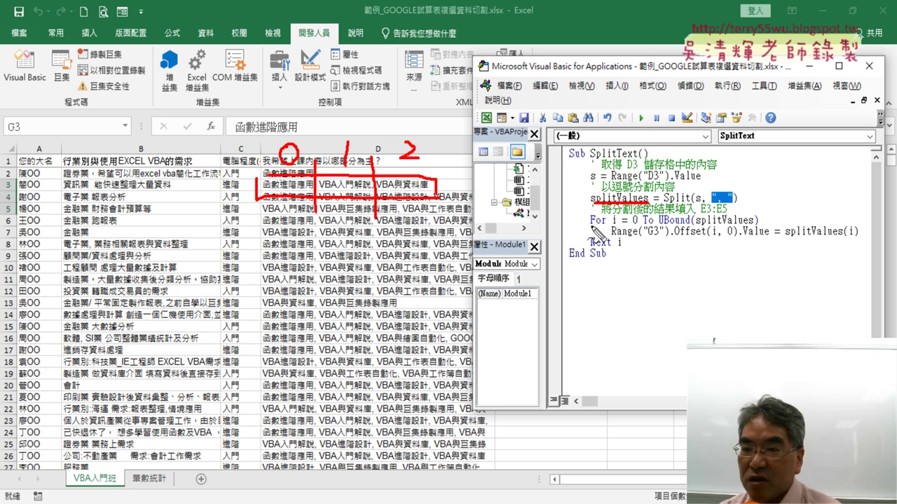
drag(590, 225, 604, 226)
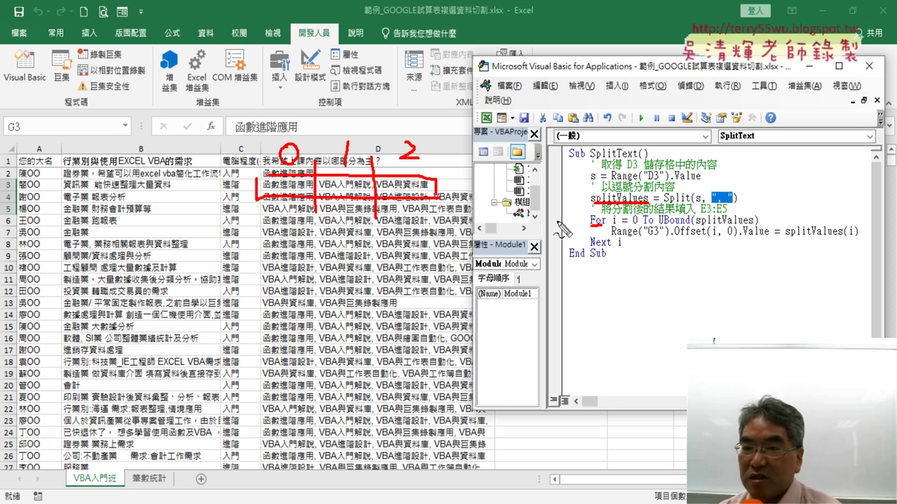
drag(630, 226, 639, 225)
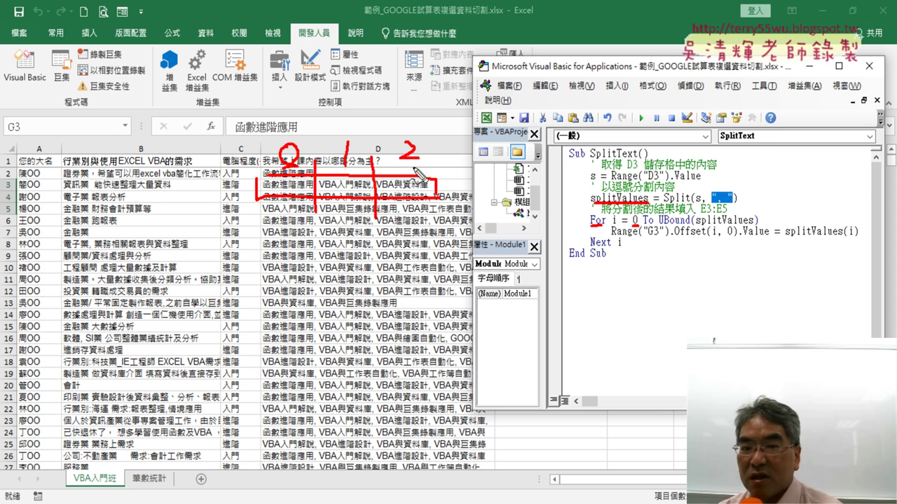
drag(403, 161, 421, 168)
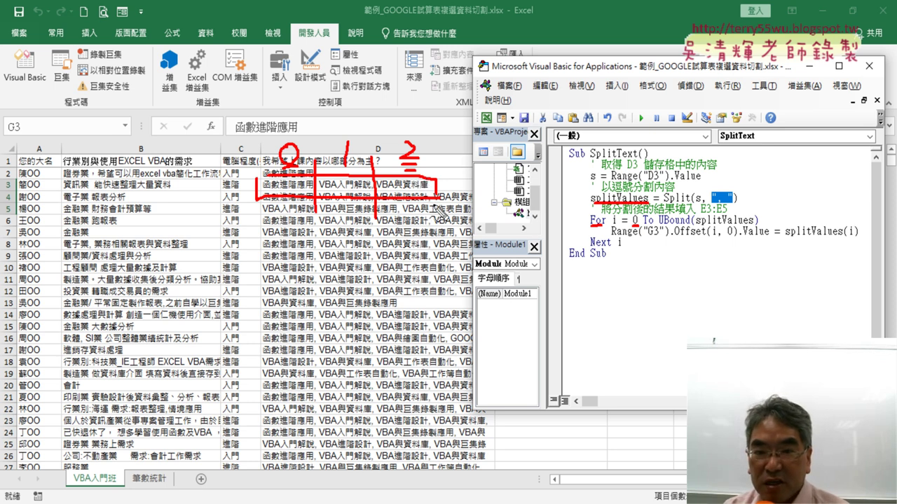
drag(268, 209, 489, 211)
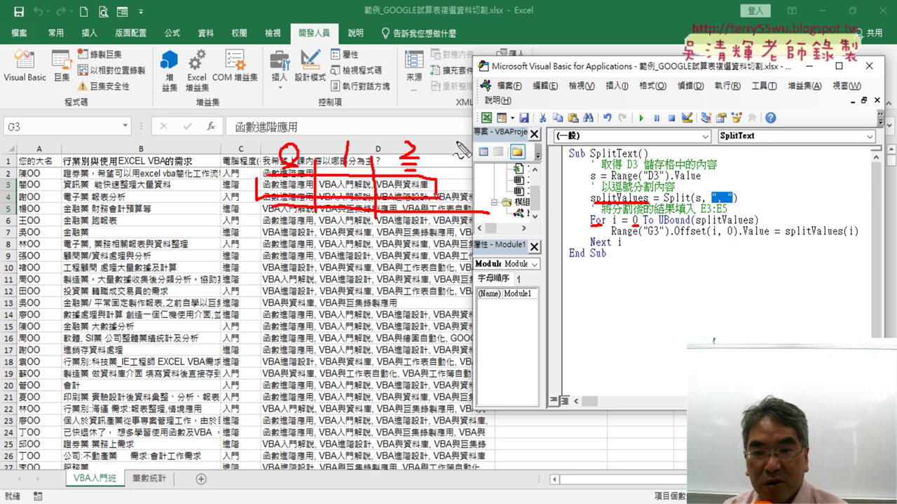
mouse_move(457, 144)
mouse_down()
mouse_move(459, 167)
mouse_move(488, 210)
mouse_up()
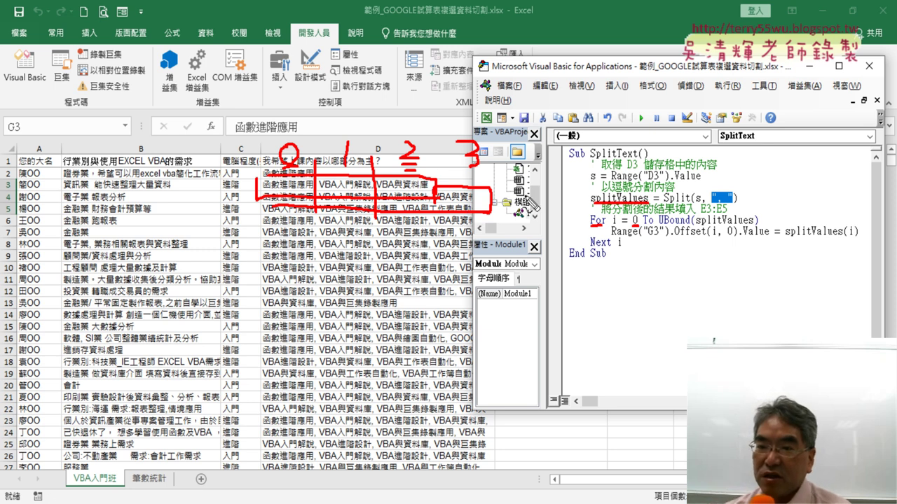
drag(648, 226, 701, 224)
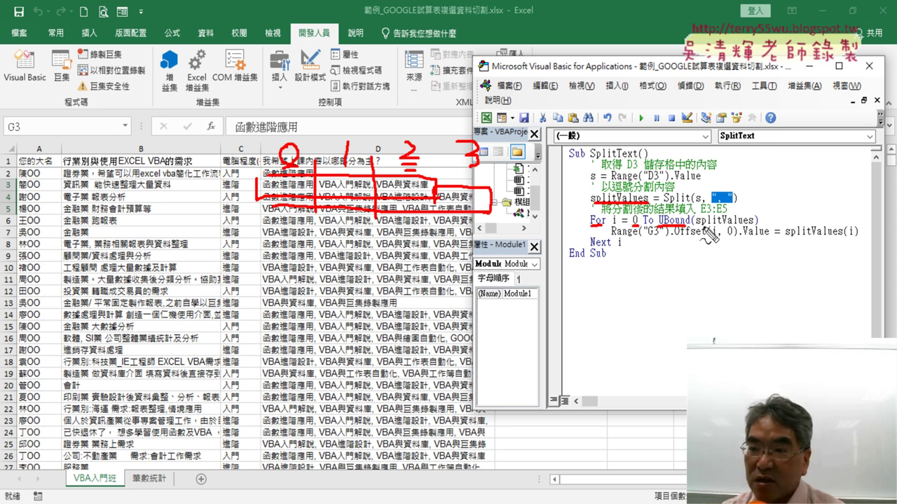
drag(694, 226, 744, 226)
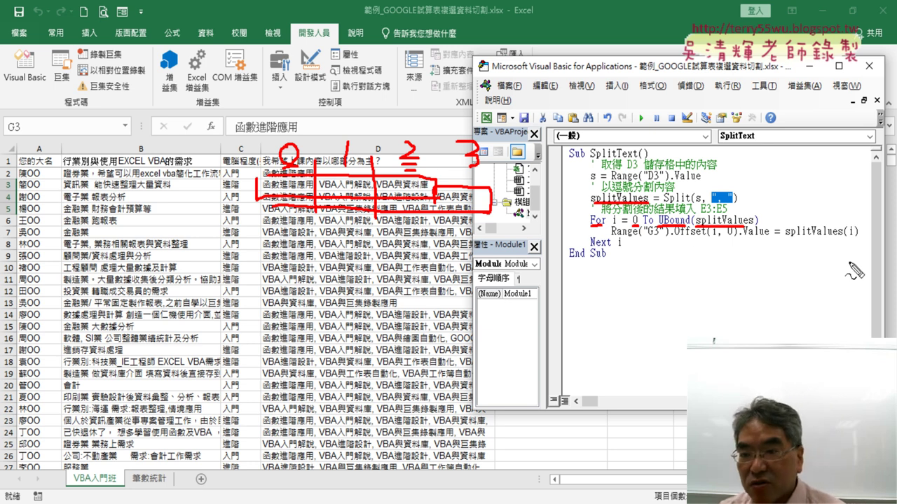
drag(846, 238, 856, 238)
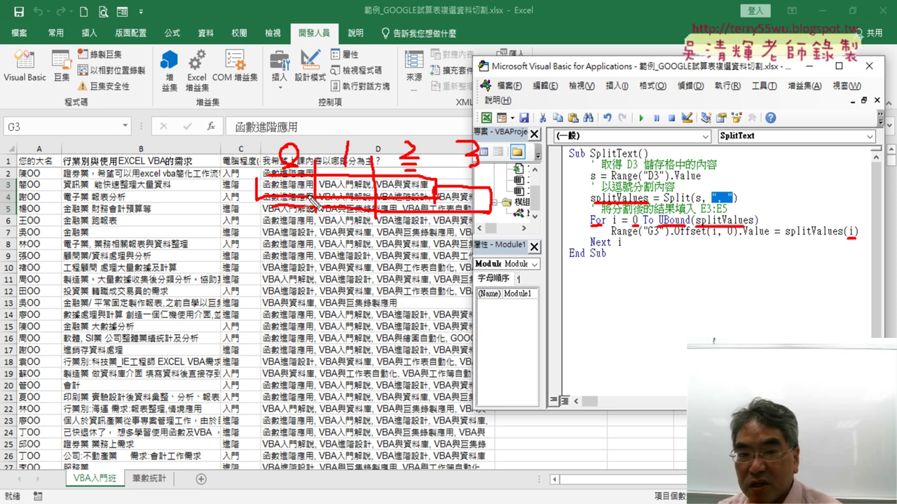
mouse_move(811, 242)
mouse_down()
mouse_move(722, 242)
mouse_move(736, 261)
mouse_up()
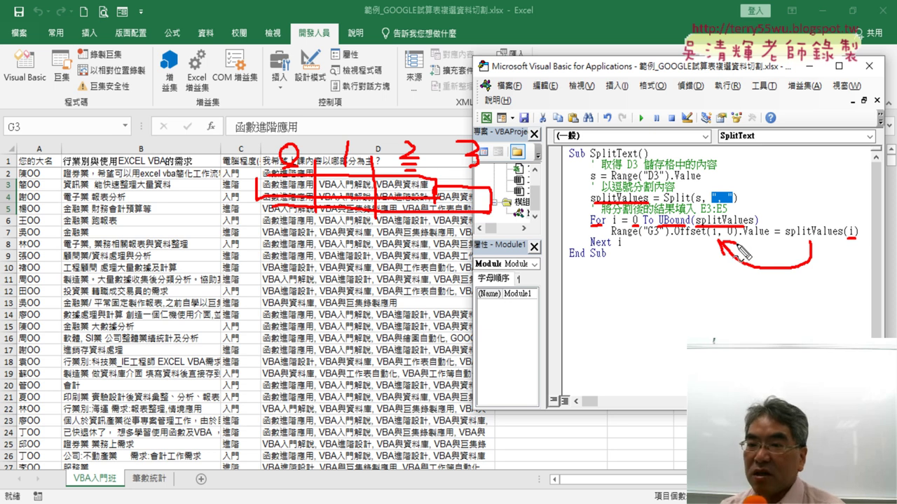
drag(610, 237, 669, 237)
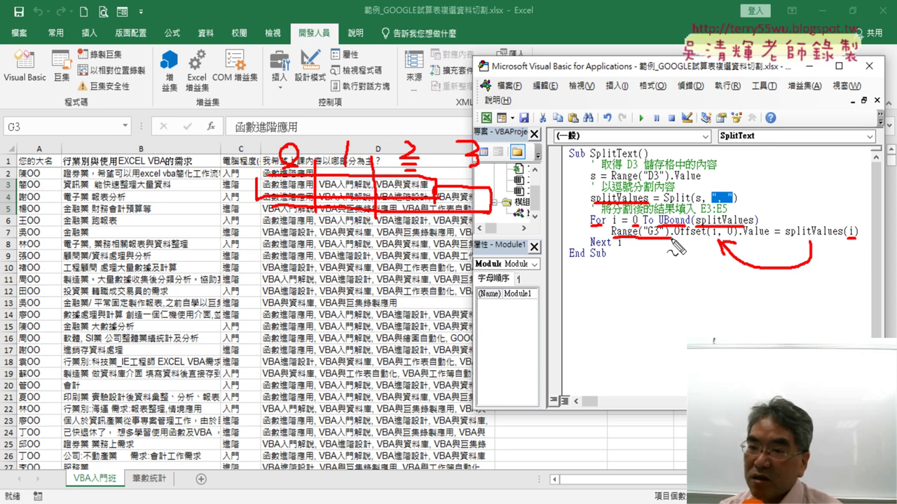
drag(680, 243, 771, 243)
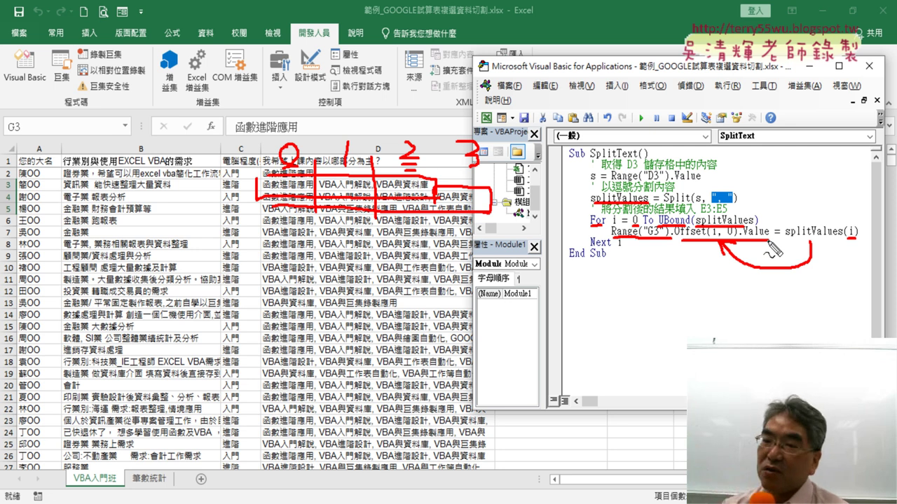
Clear the pen marks and change the Offset row argument from 1 to i
key(Escape)
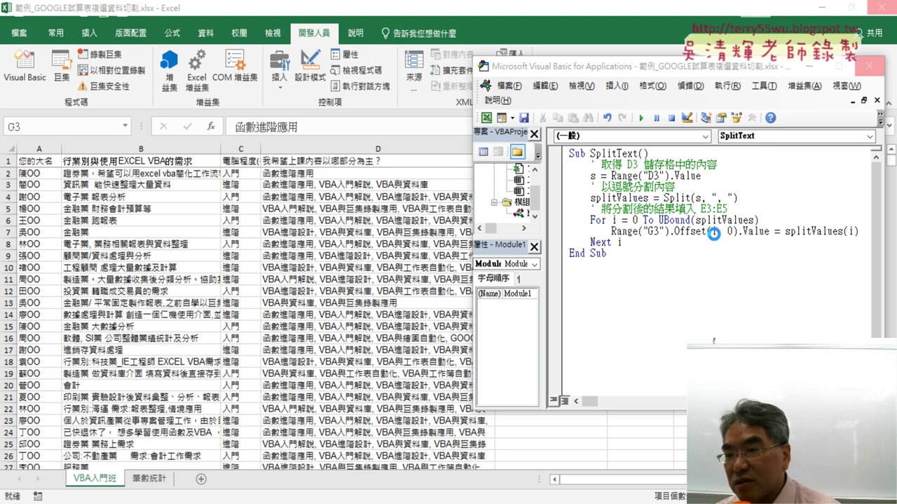
double_click(713, 232)
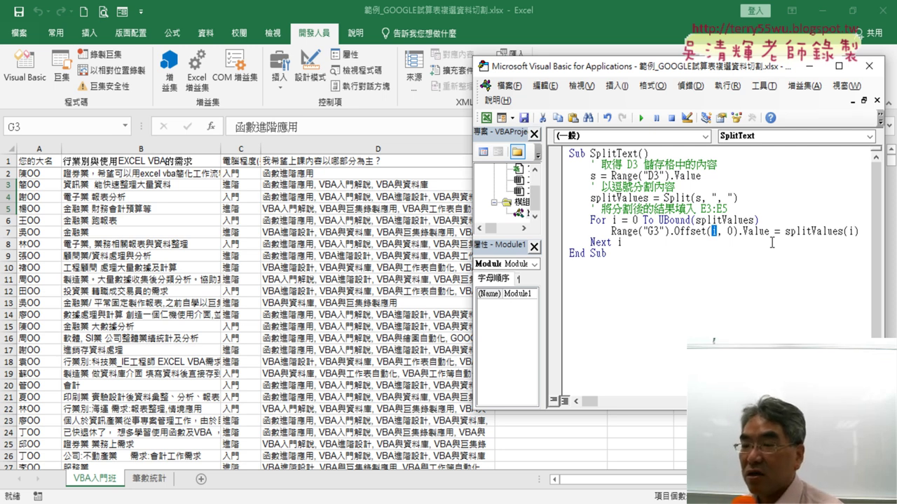
text(i)
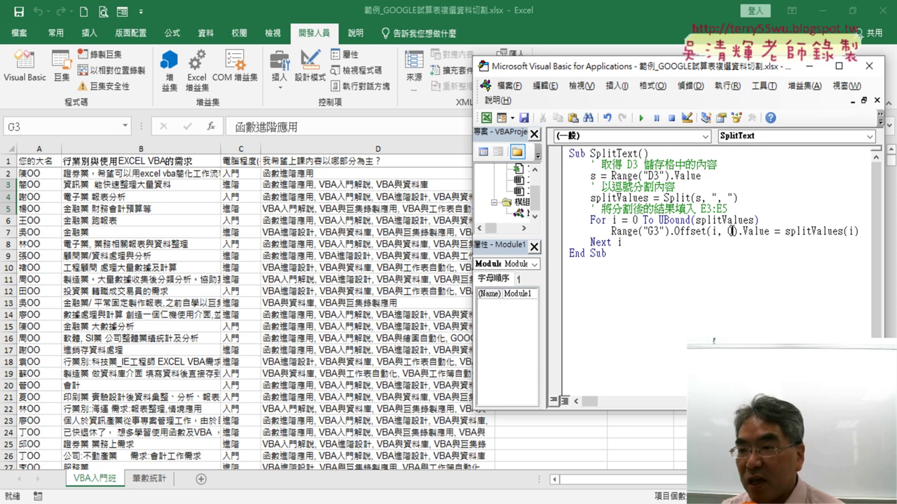
Highlight the column offset 0, the loop start 0, cell G3, and row offset i to explain them
double_click(730, 231)
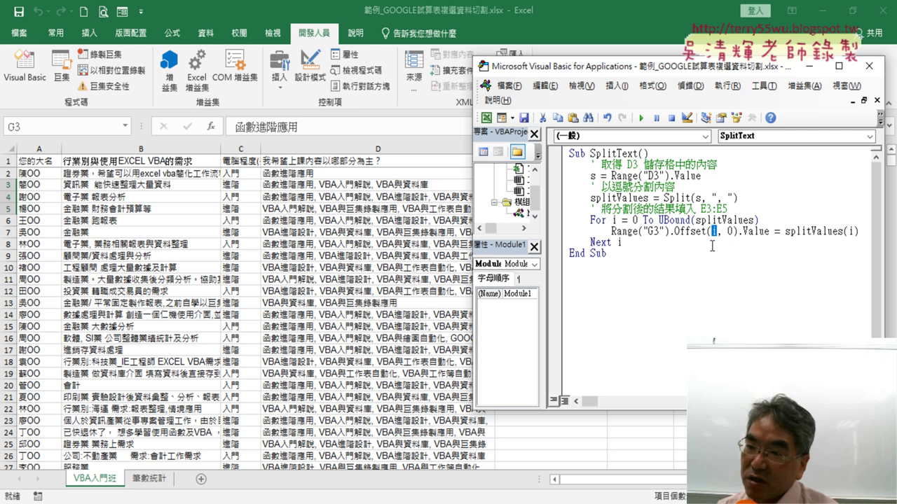
click(636, 222)
double_click(636, 221)
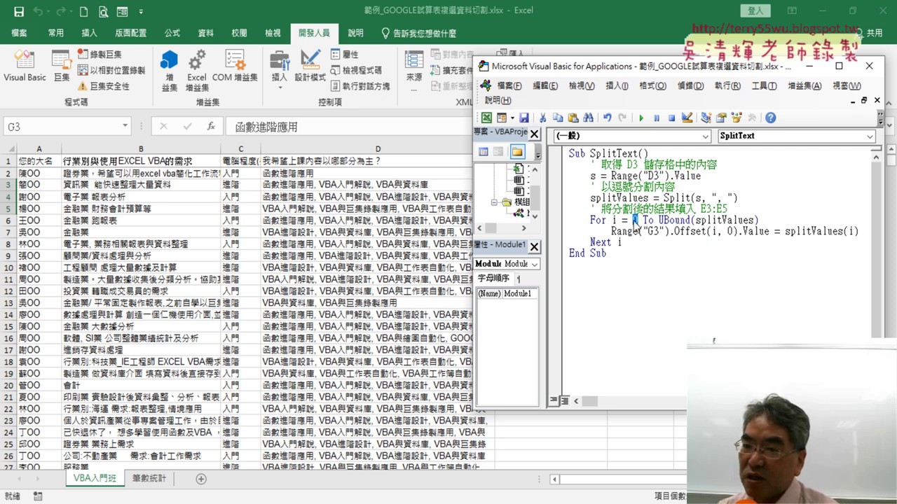
double_click(652, 232)
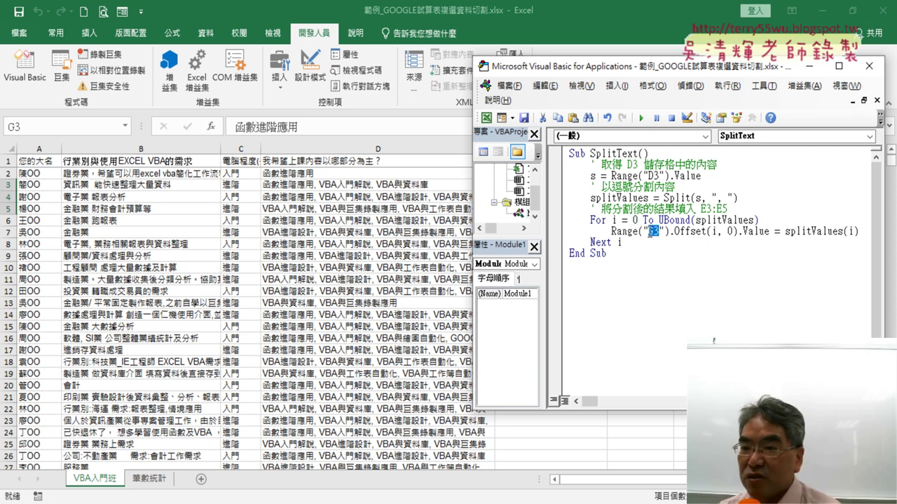
text(G)
double_click(714, 232)
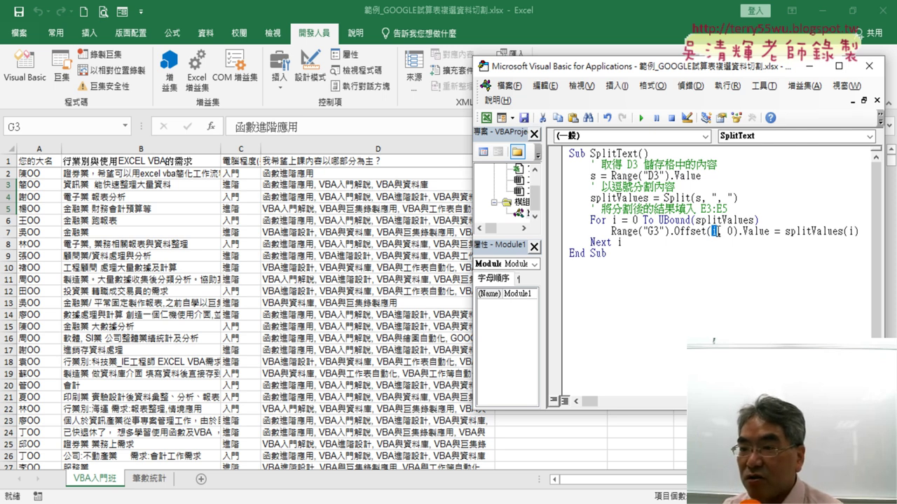
Slide the editor right to reveal the three answers in G3:G5, then back left to show the full code
drag(677, 70, 830, 74)
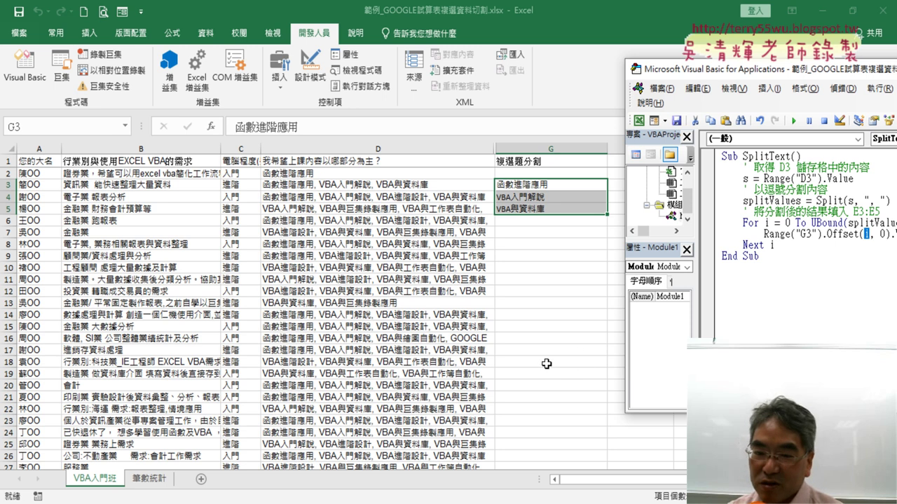
drag(770, 68, 473, 66)
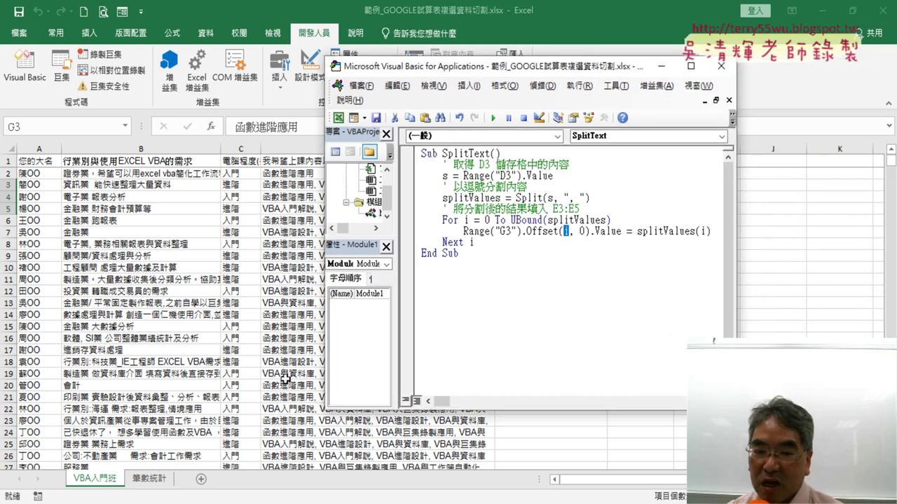
Maximize the Google Doc and review the original SplitText code block
key(alt+Tab)
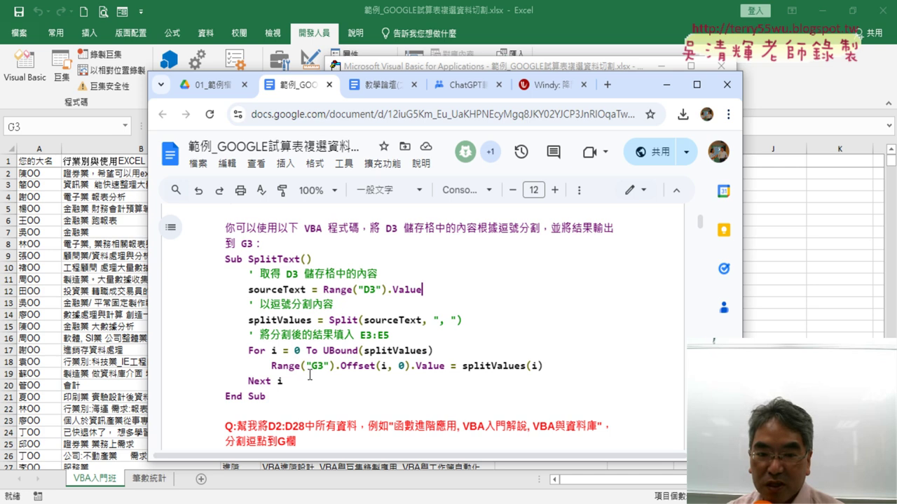
click(697, 84)
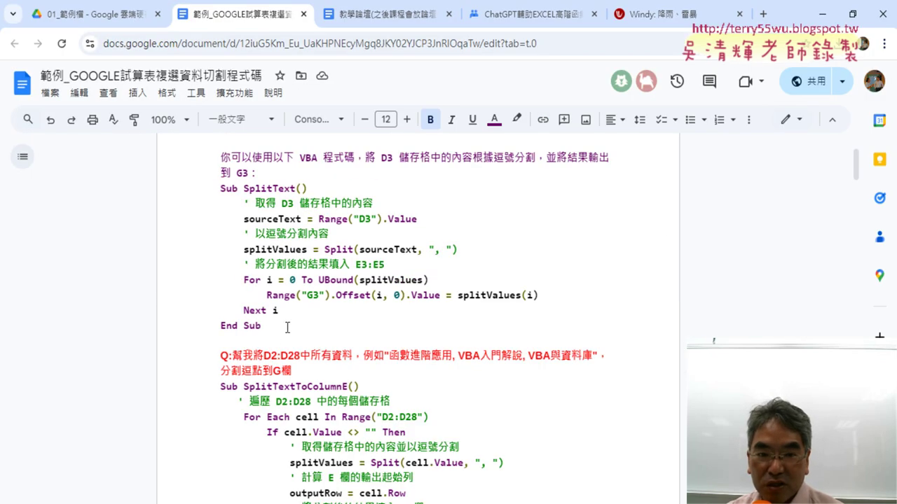
drag(265, 325, 186, 189)
scroll(292, 231, up, 2)
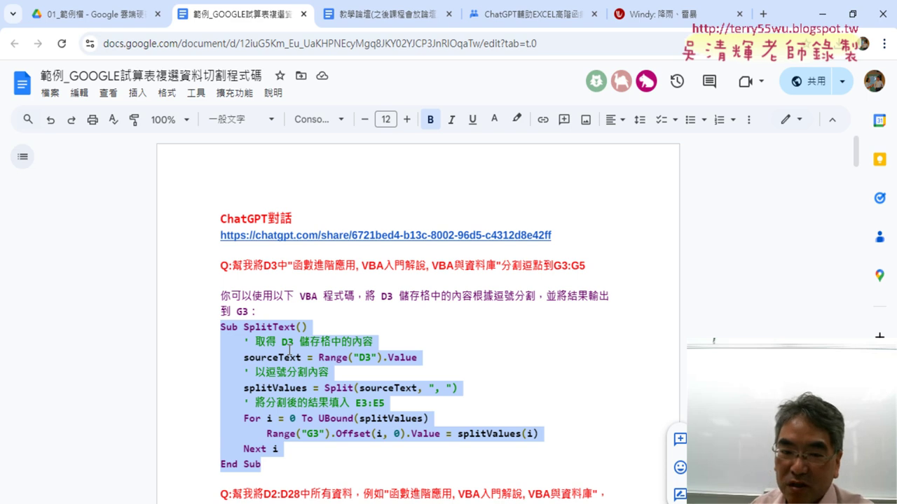
scroll(290, 350, down, 1)
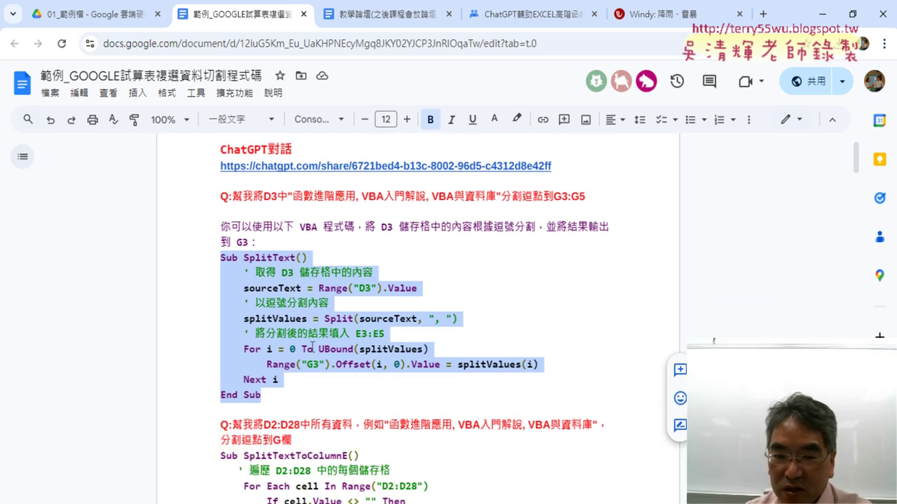
click(429, 300)
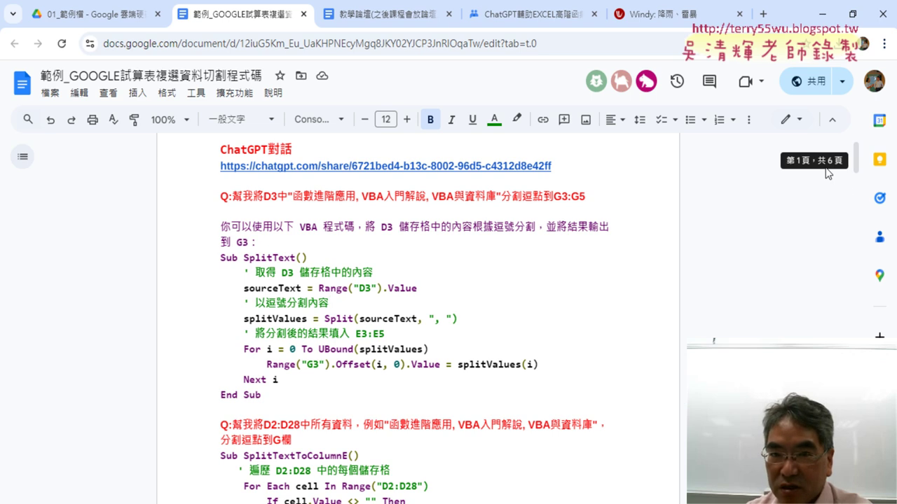
Glance at the Google Drive 01_範例檔 tab, then bring the 01文字與資料函數 File Explorer window forward
click(99, 16)
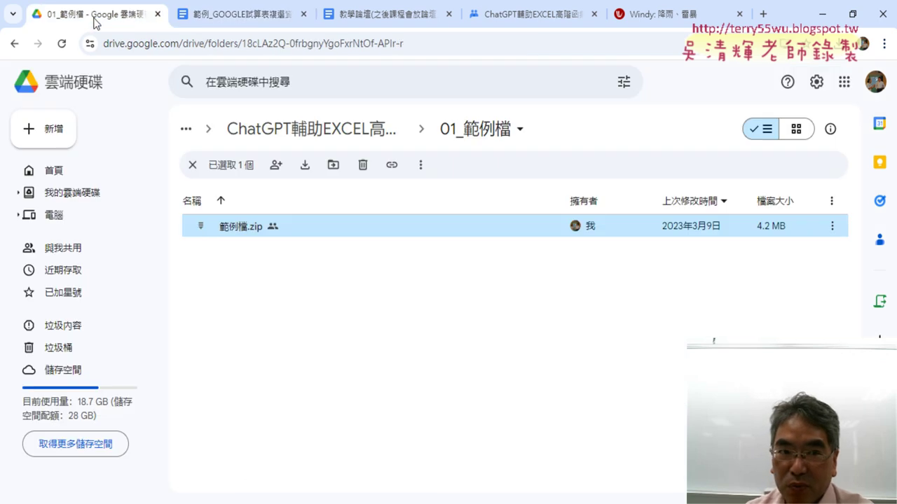
click(215, 20)
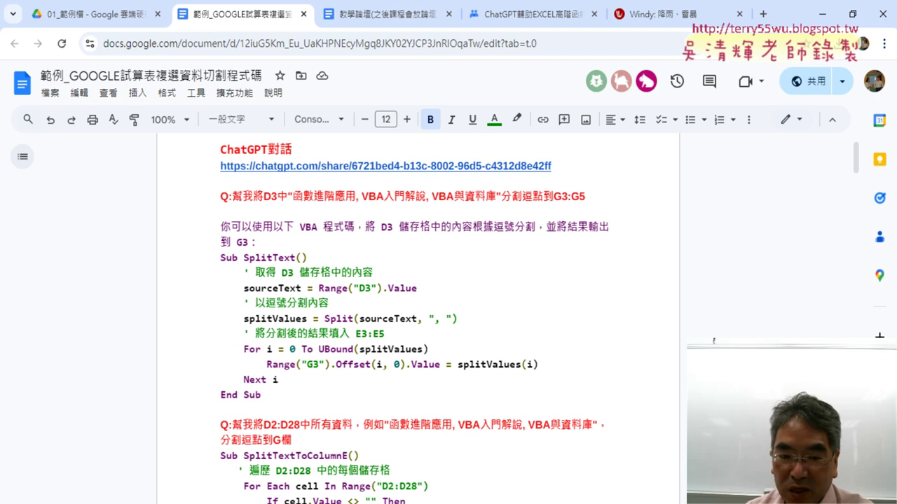
mouse_move(214, 503)
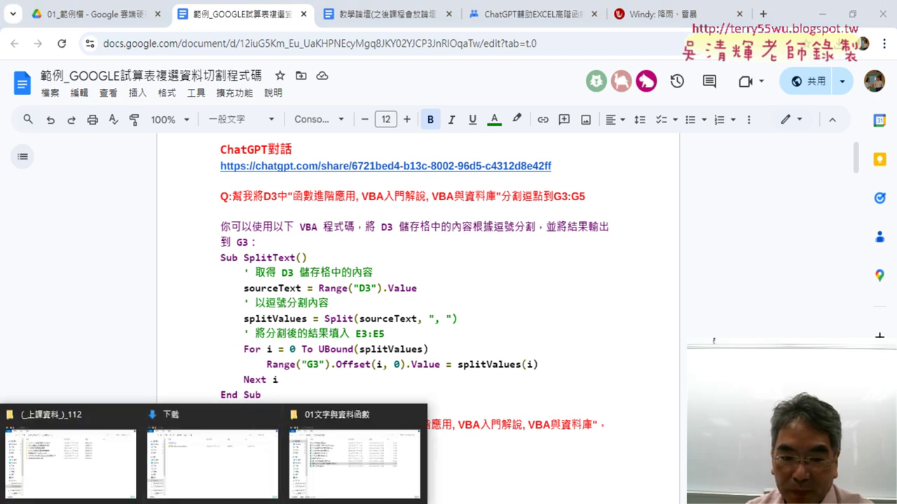
click(359, 452)
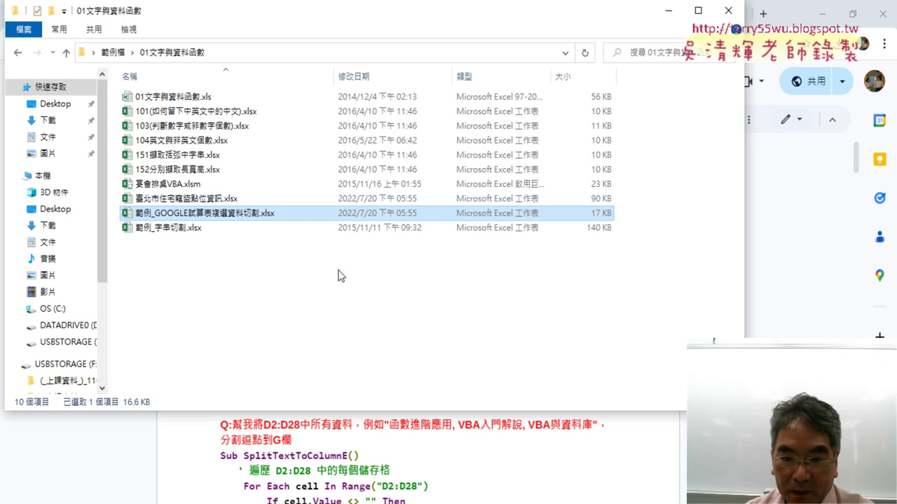